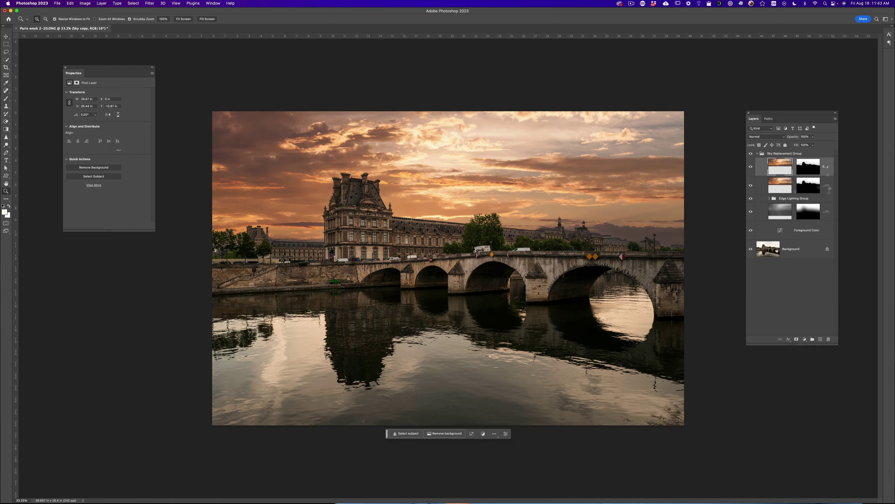
Move the Sky copy layer down over the river and set its blend mode to Multiply.
drag(486, 219, 486, 356)
key(shift+alt+m)
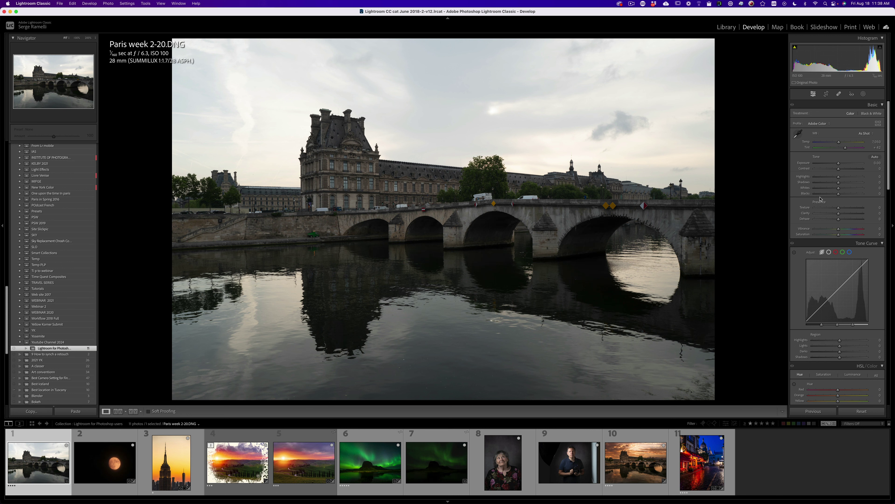
In Lightroom Classic, set the Paris bridge photo's Highlights to -9, Shadows to +47, Exposure to +0.10 and Contrast to +65.
scroll(841, 182, up, 10)
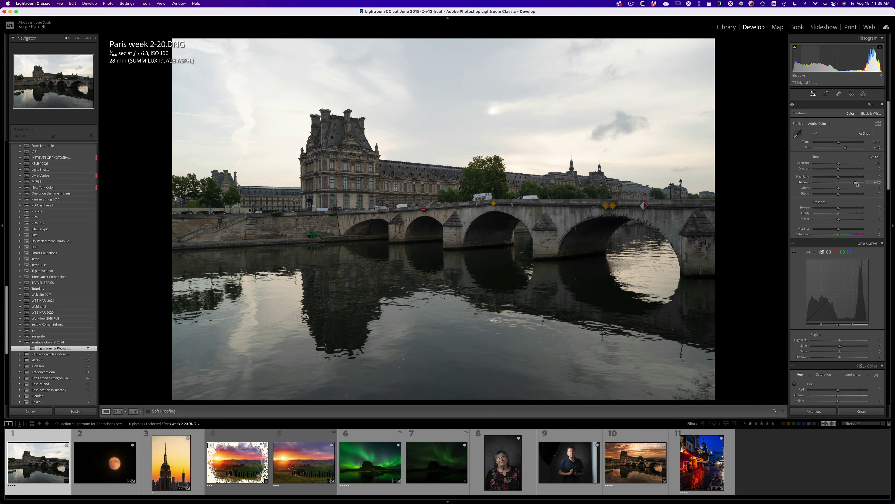
mouse_move(839, 177)
mouse_down()
mouse_move(785, 177)
mouse_move(850, 183)
mouse_up()
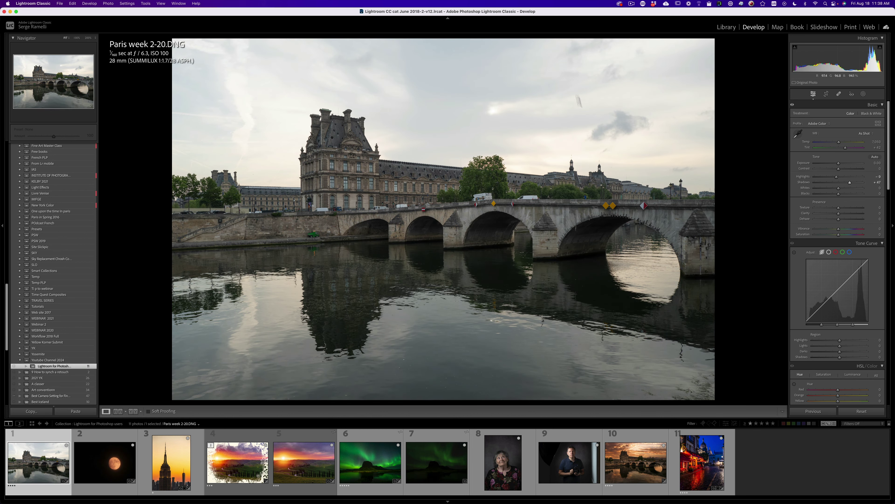
click(847, 169)
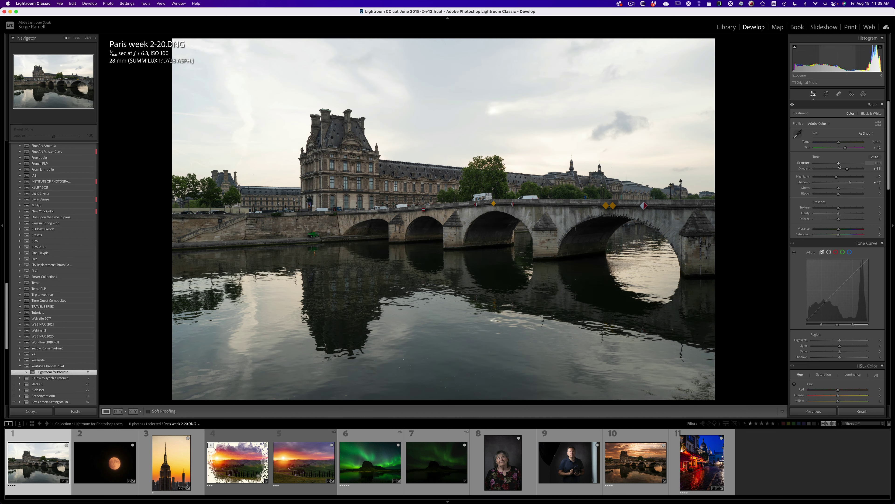
drag(840, 165, 840, 166)
drag(840, 166, 840, 165)
click(854, 170)
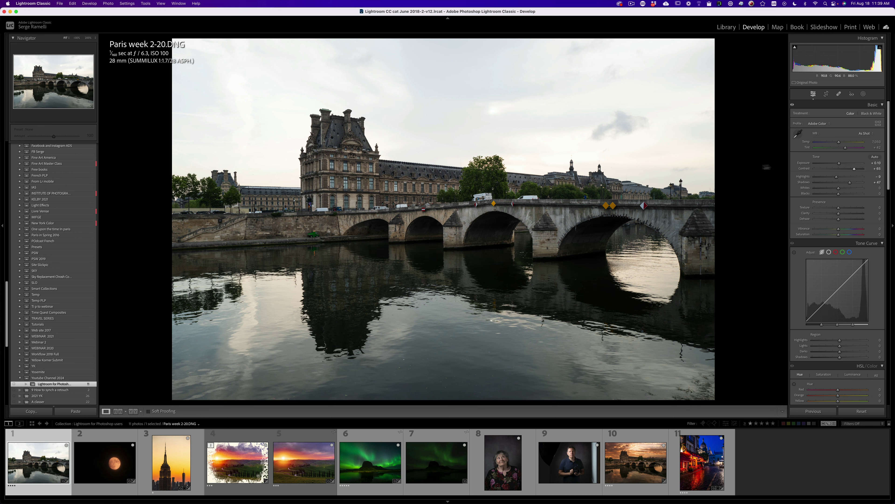
Warm the photo's white balance temperature and add a slight amount of Clarity and Texture.
drag(840, 144, 846, 145)
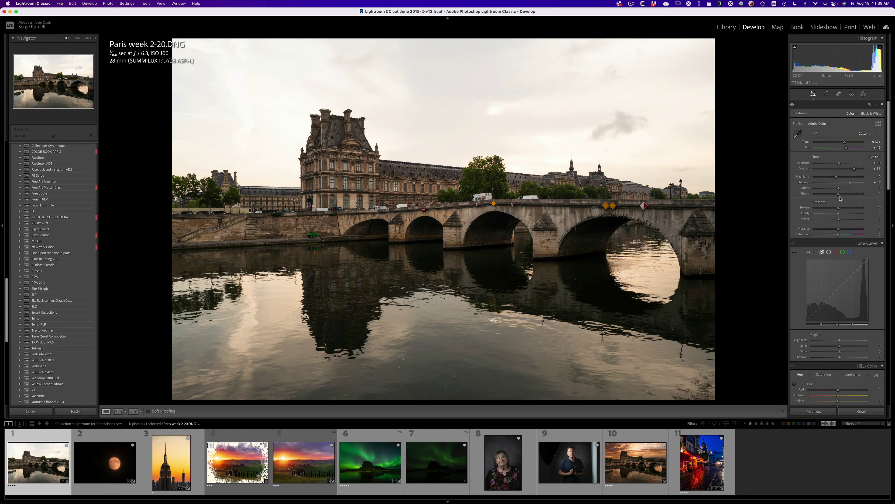
click(843, 214)
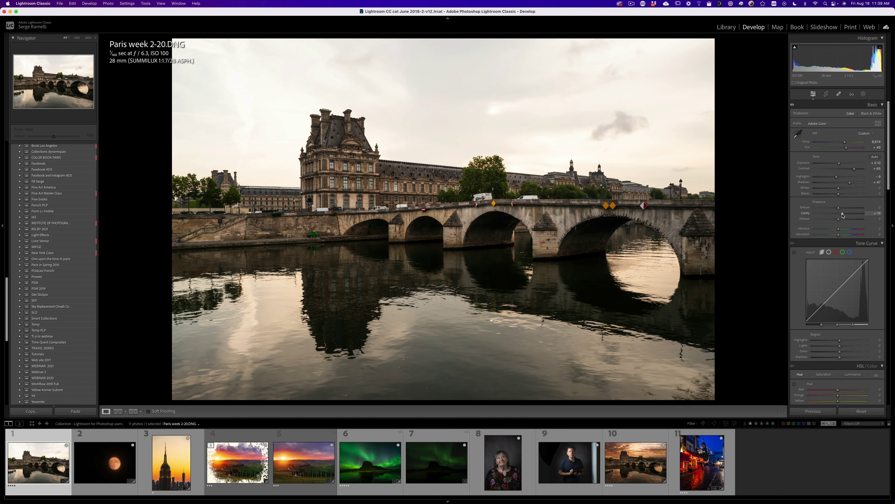
drag(843, 214, 841, 216)
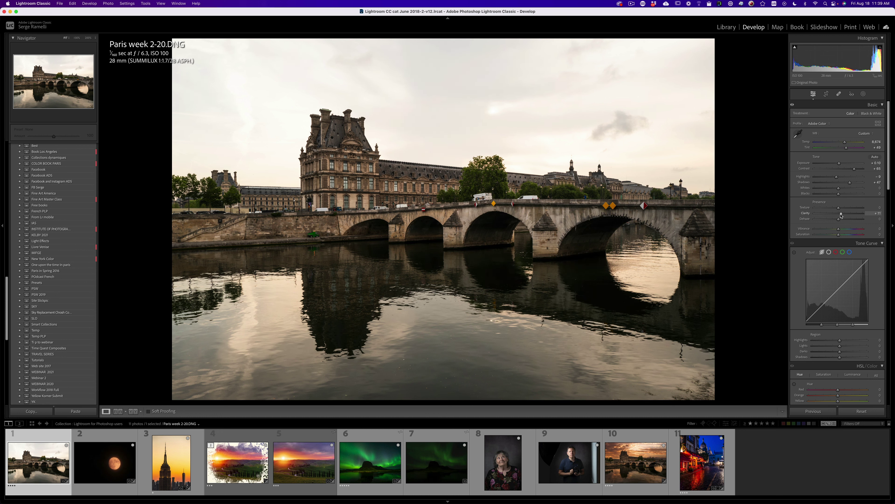
click(841, 208)
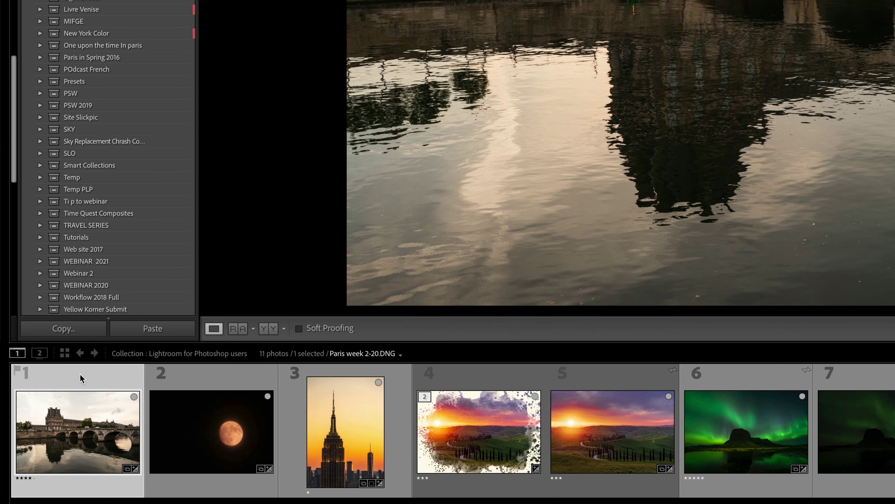
Open Paris week 2-20.DNG from Lightroom in Adobe Photoshop 2023 for editing.
right_click(42, 436)
mouse_move(42, 435)
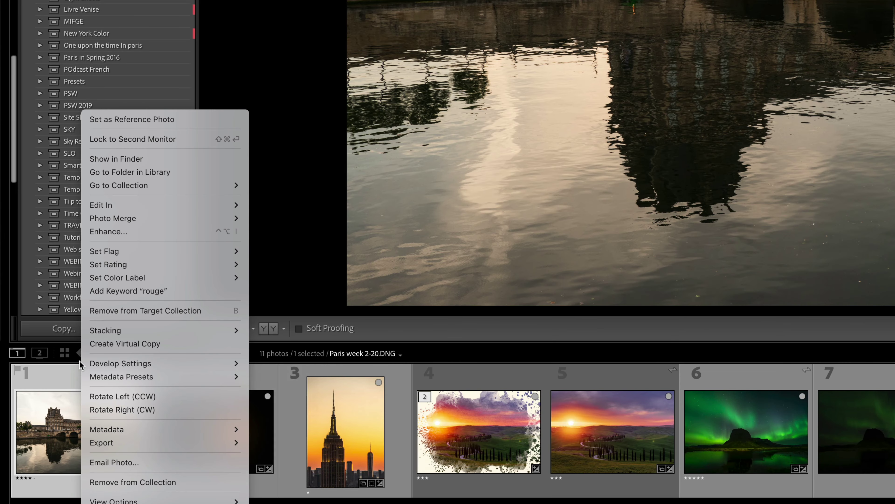
mouse_move(167, 208)
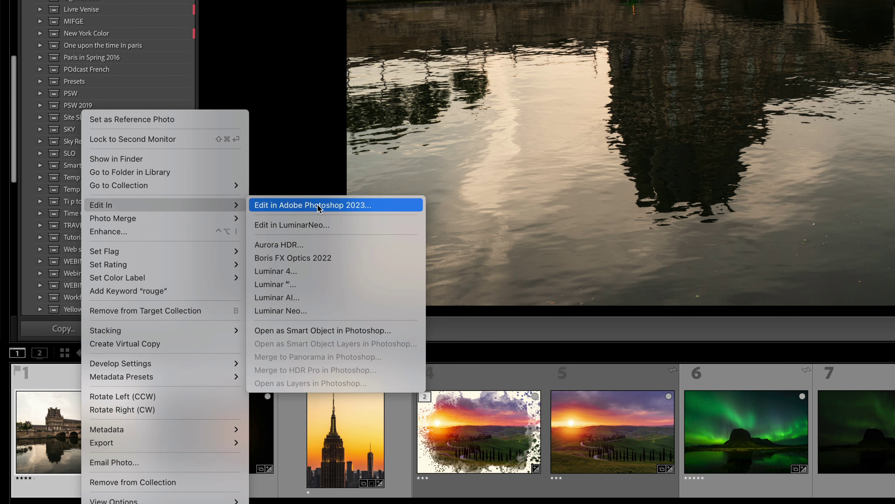
click(351, 207)
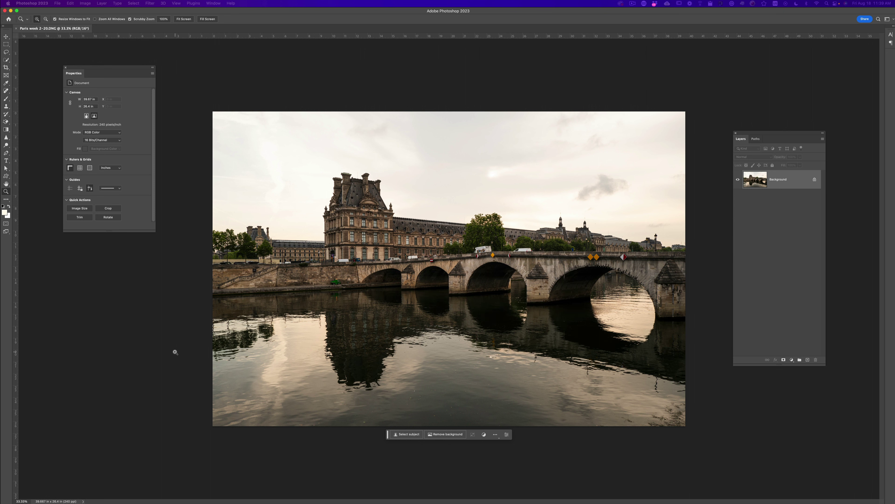
Start Sky Replacement on the photo and place its dialog clear of the image.
drag(760, 135, 774, 115)
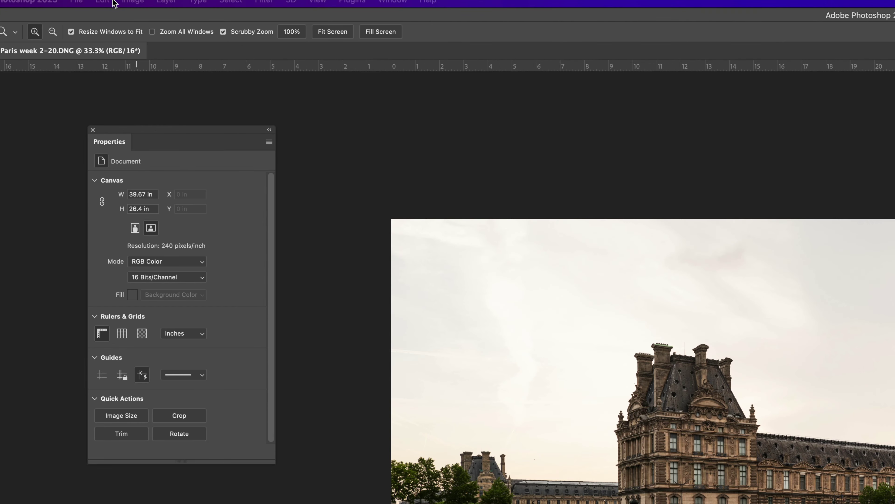
click(72, 3)
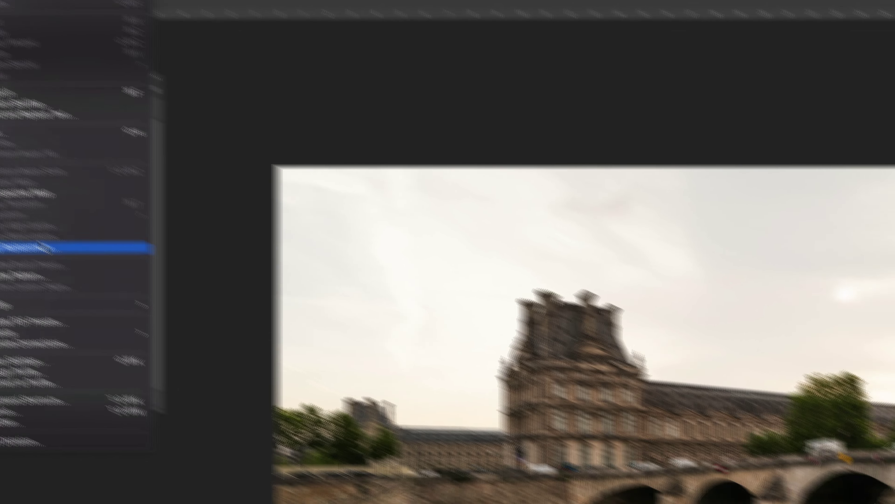
click(41, 247)
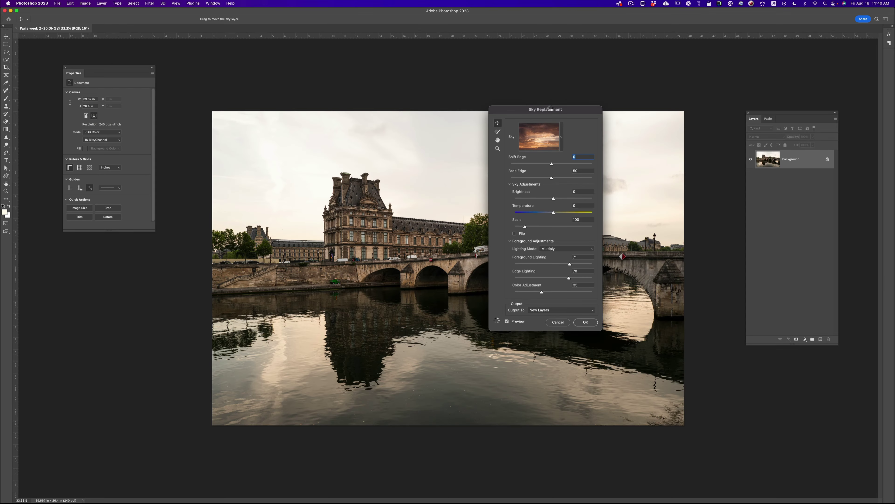
drag(550, 110, 781, 101)
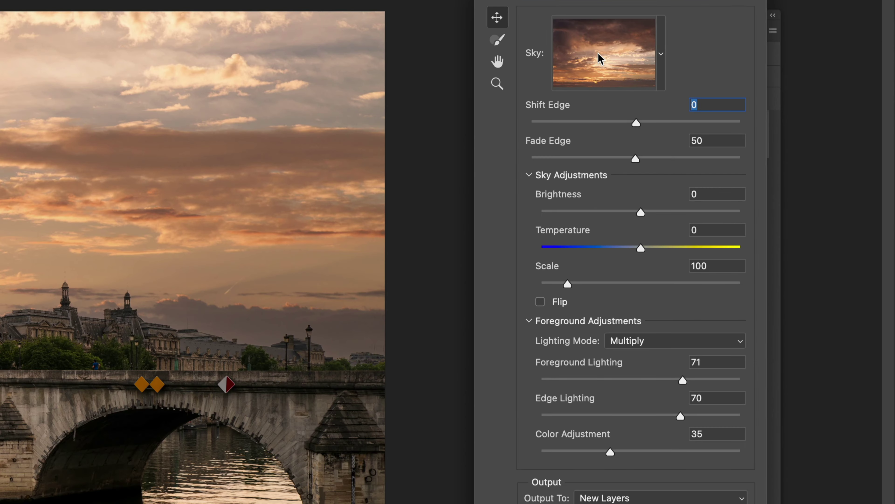
Browse the sky presets, resizing the preset picker and its thumbnails and expanding the Skies from Photoserge group.
click(770, 131)
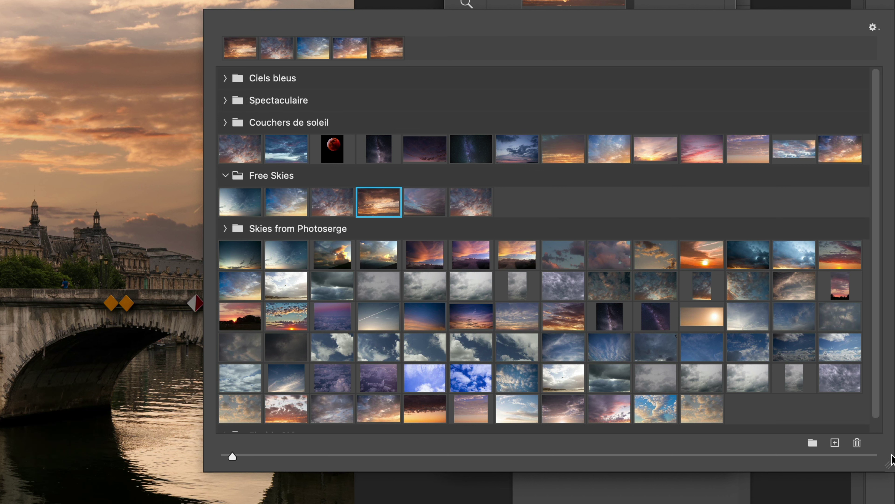
drag(886, 467, 799, 445)
mouse_move(236, 436)
mouse_down()
mouse_move(413, 436)
mouse_move(243, 436)
mouse_up()
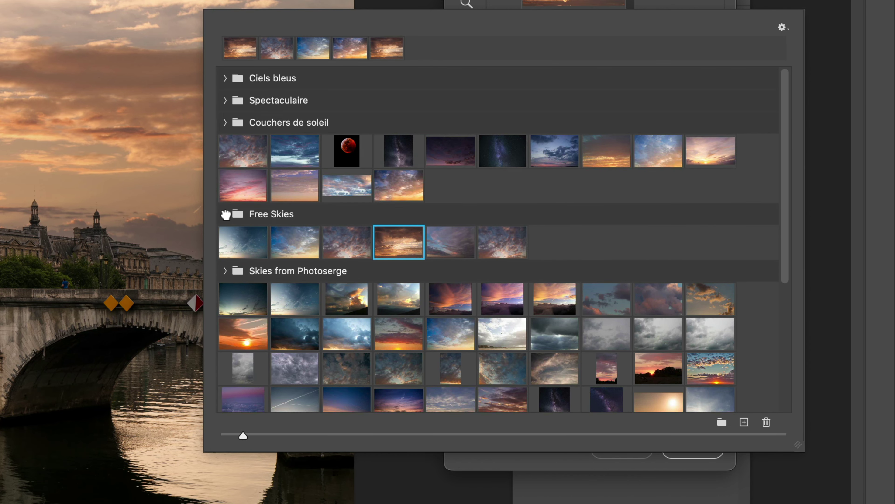
drag(222, 210, 226, 262)
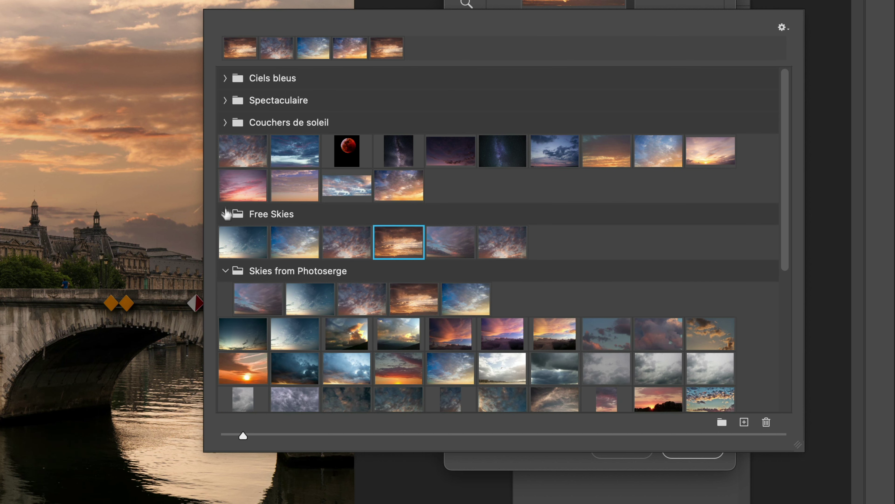
drag(786, 234, 789, 452)
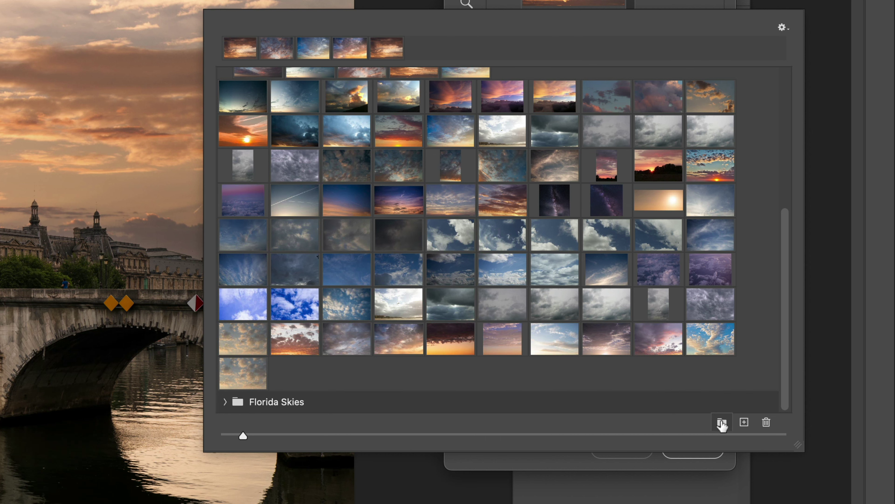
Create a new sky preset group named "Serge Skies 2023".
click(722, 423)
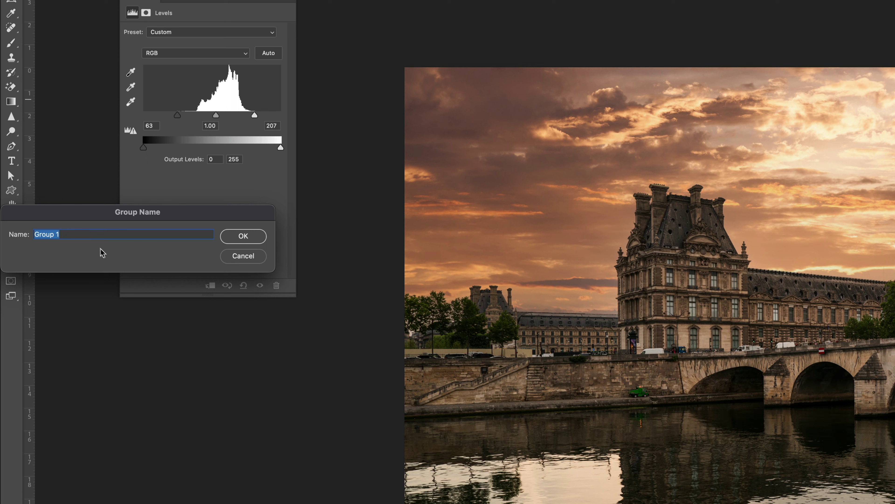
drag(139, 211, 658, 243)
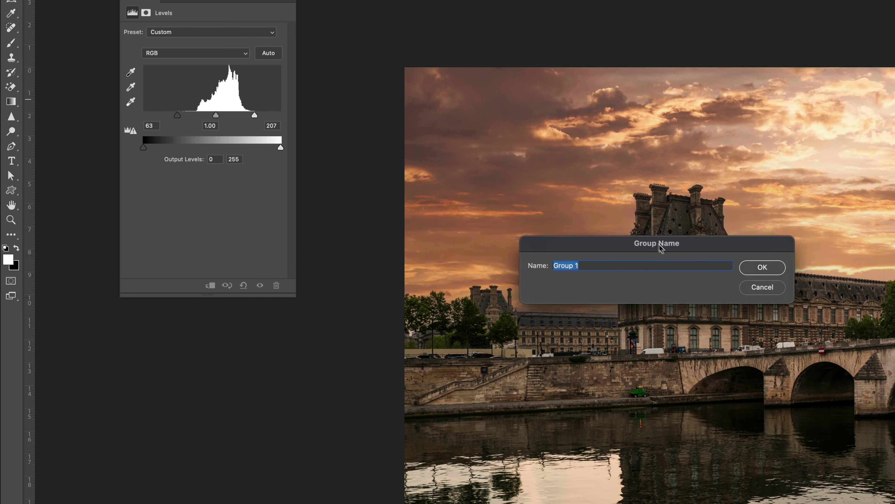
text(Serge Skies 2023)
key(Return)
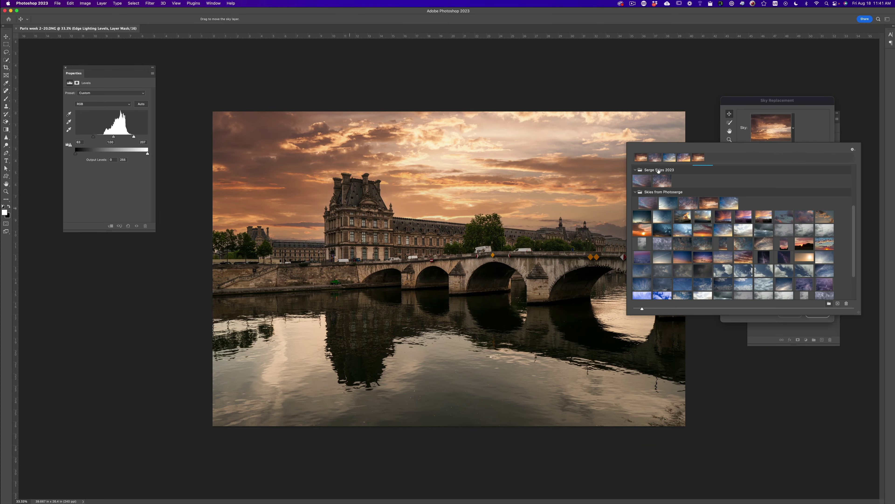
Import Blue Hourf.jpg, Skies-2.jpg, Skies-1.jpg, Sunset-1.jpg and Blue Hourf-2.jpg into the Serge Skies 2023 group.
click(657, 170)
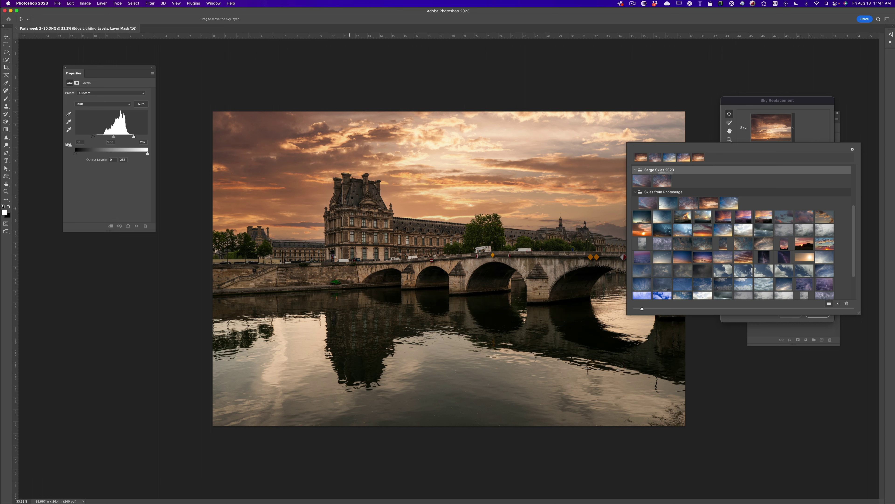
click(635, 193)
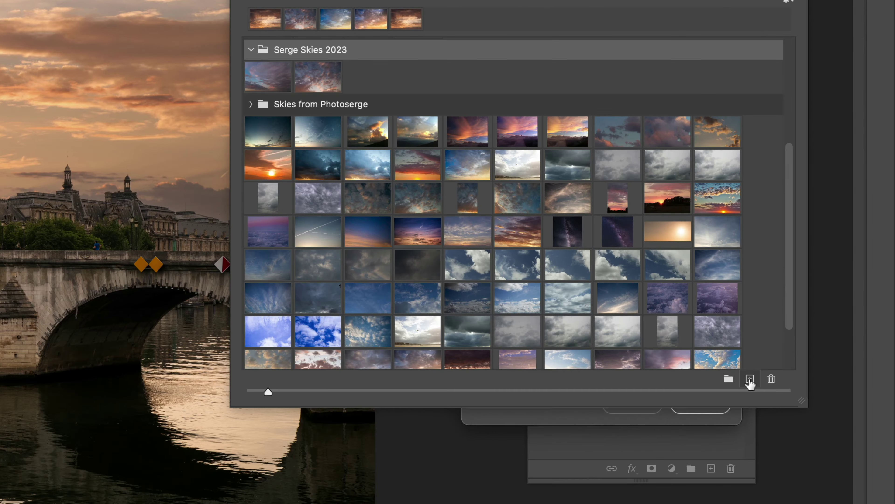
click(750, 380)
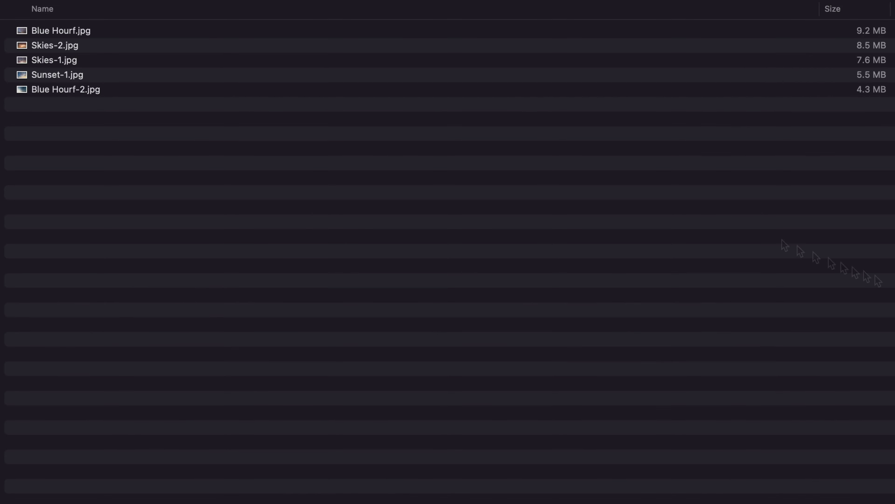
click(148, 32)
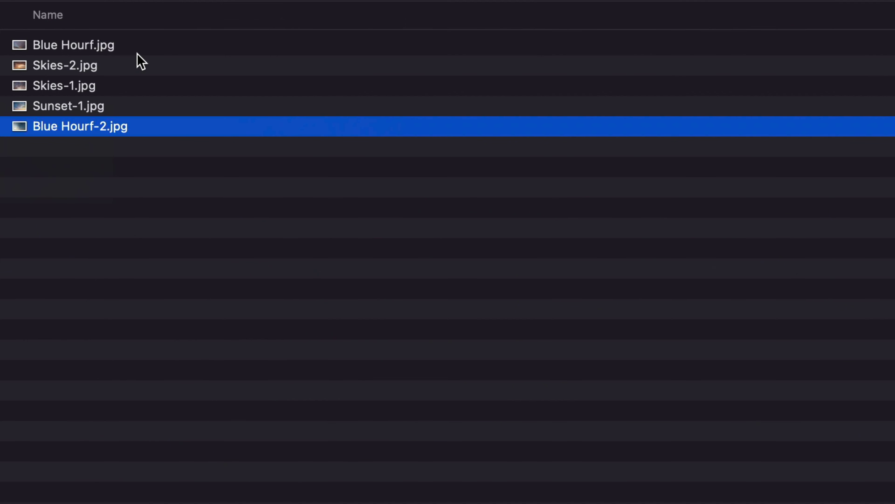
click(138, 48)
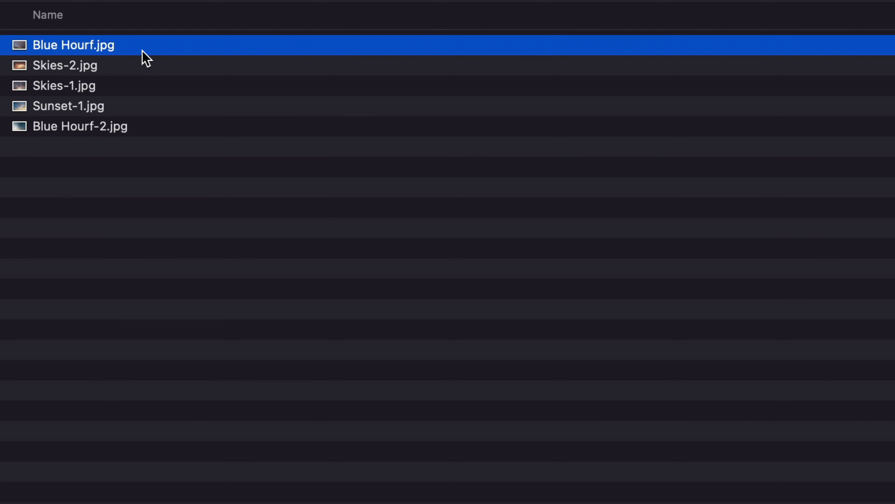
shift+click(129, 130)
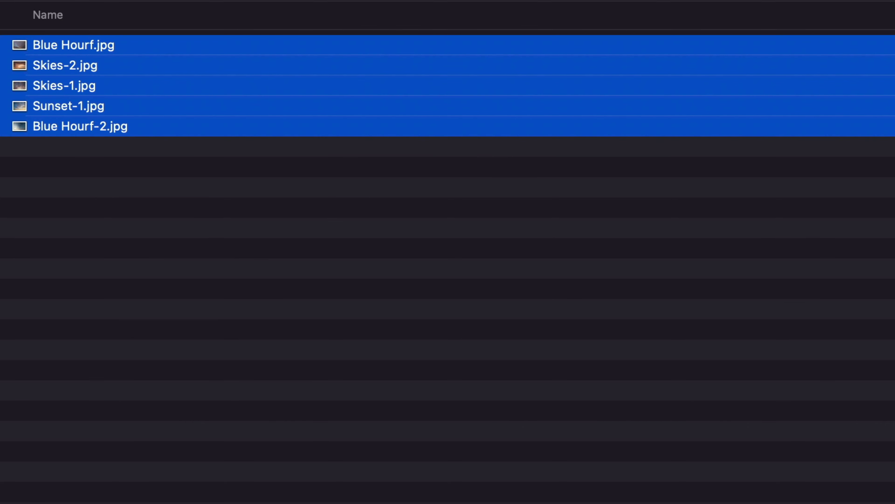
click(709, 364)
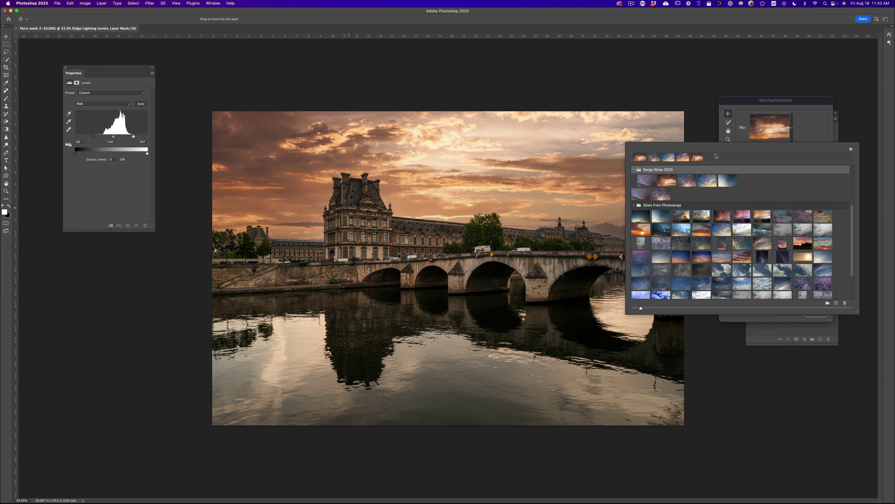
Try several of the imported skies on the photo and choose the orange sunset sky Skies-2.
click(647, 181)
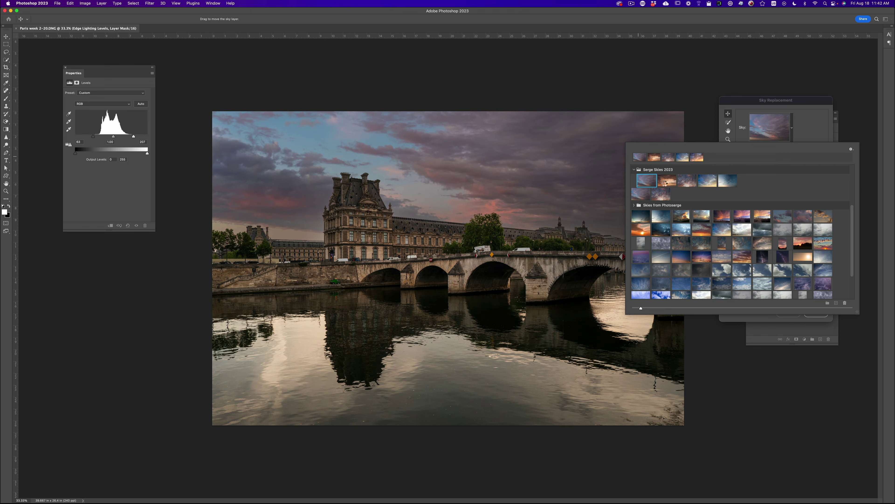
click(666, 184)
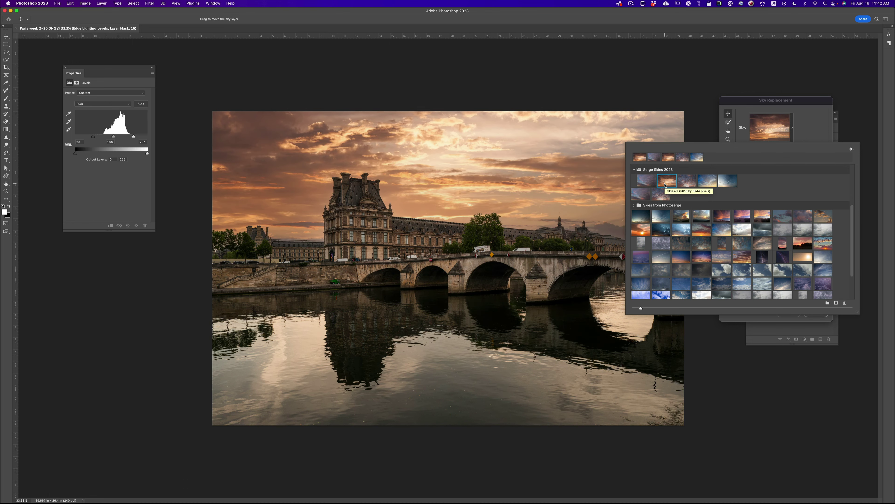
click(689, 181)
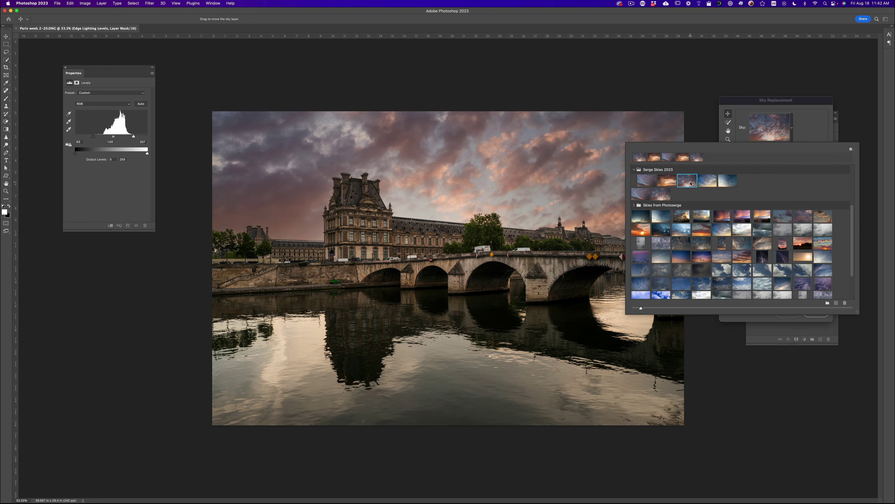
click(711, 183)
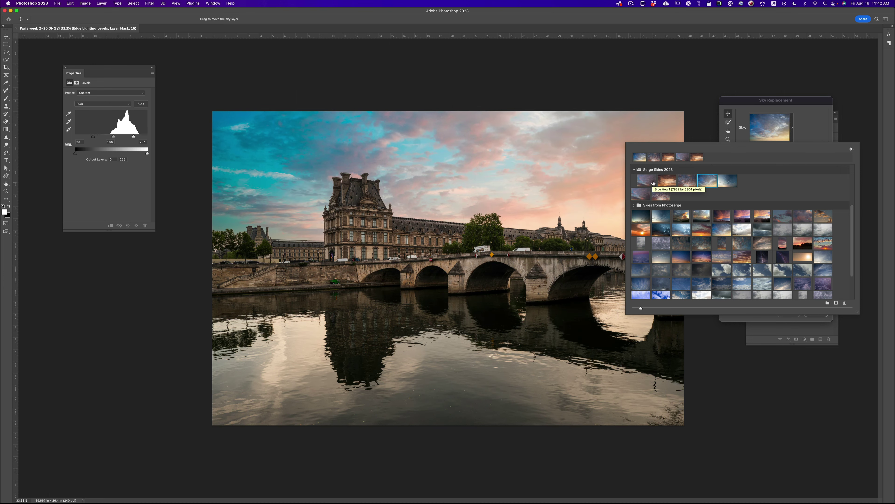
click(667, 180)
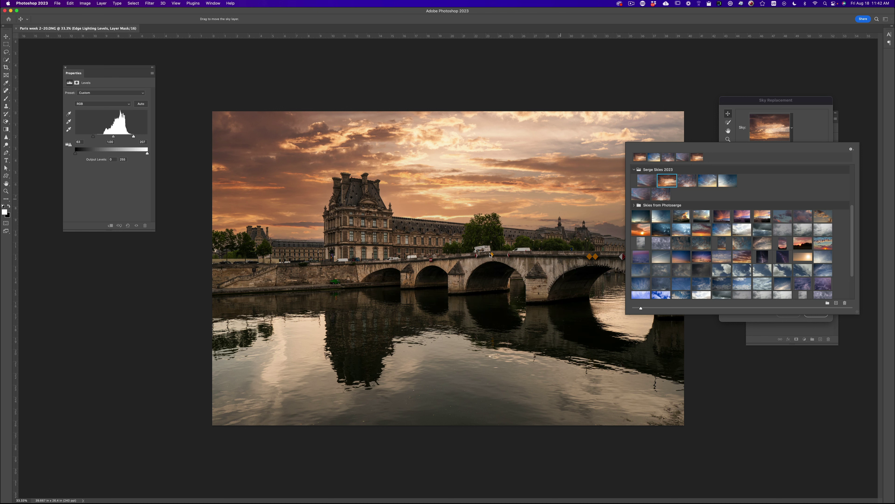
Apply the Skies-2 sky replacement as new layers and compare the photo with the Sky Replacement Group hidden and shown.
click(761, 130)
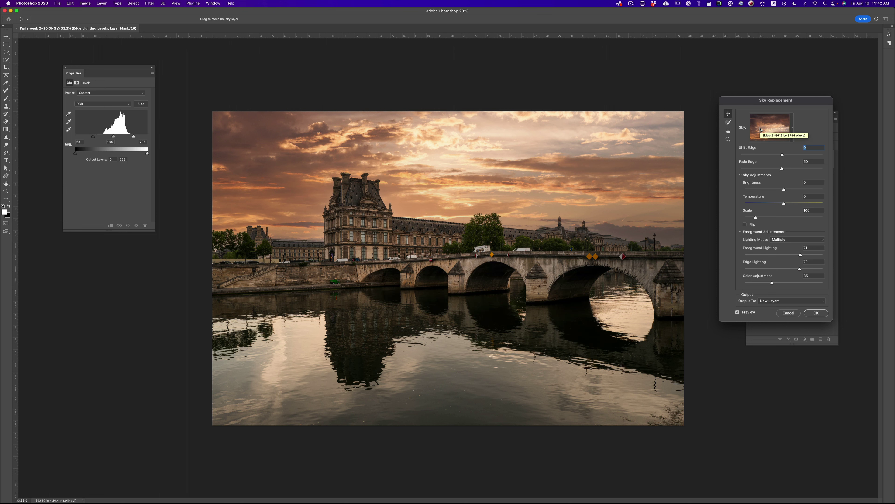
click(816, 315)
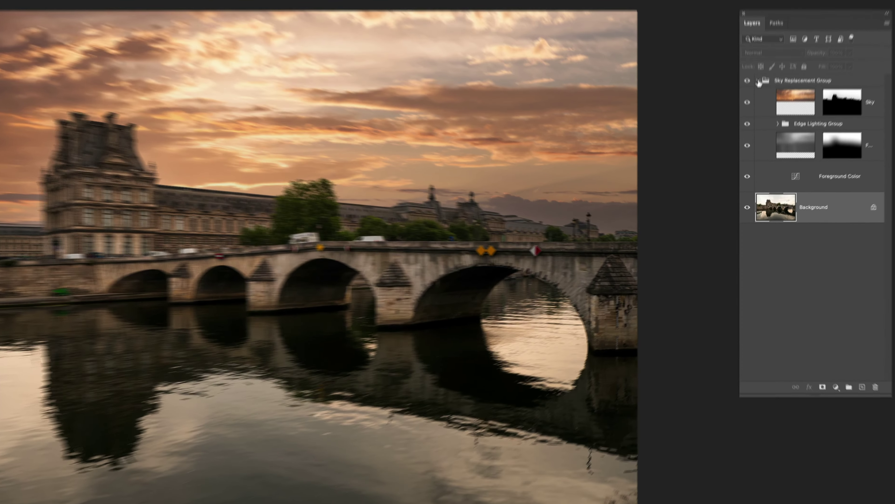
click(759, 82)
click(747, 81)
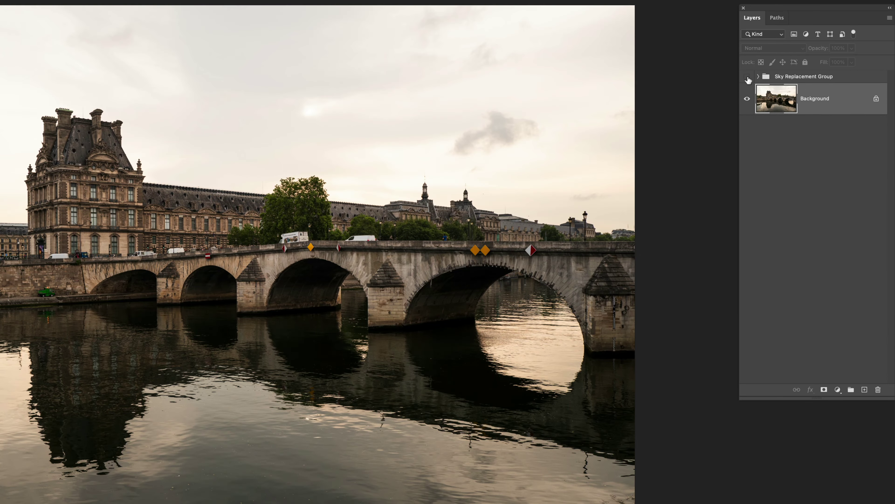
click(748, 77)
click(758, 76)
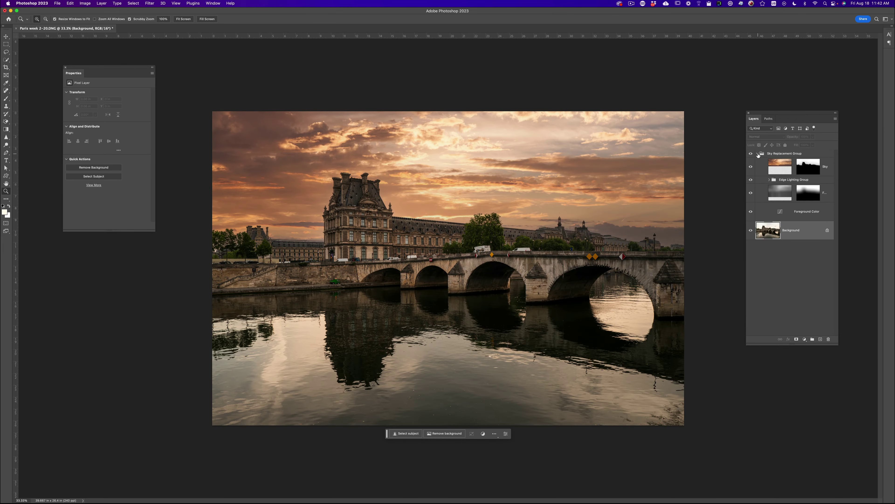
Duplicate the Sky layer in the Sky Replacement Group and unlink the copy from its layer mask.
click(778, 170)
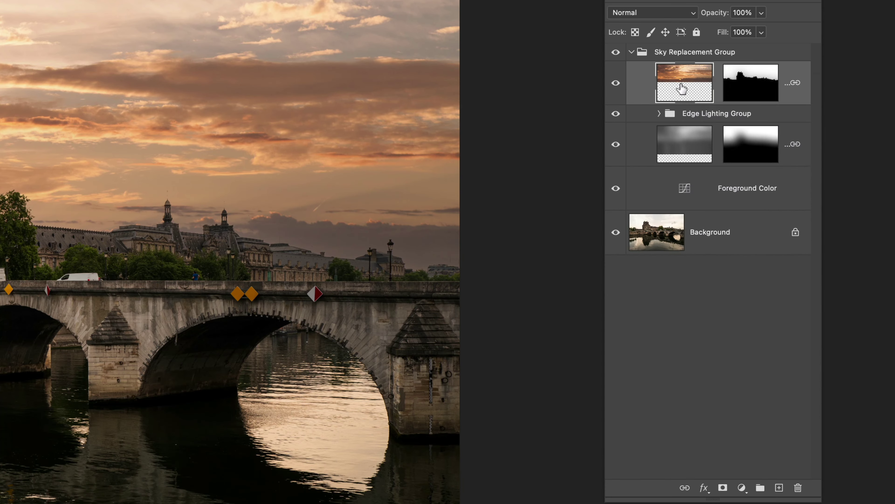
right_click(779, 169)
click(671, 81)
key(super+j)
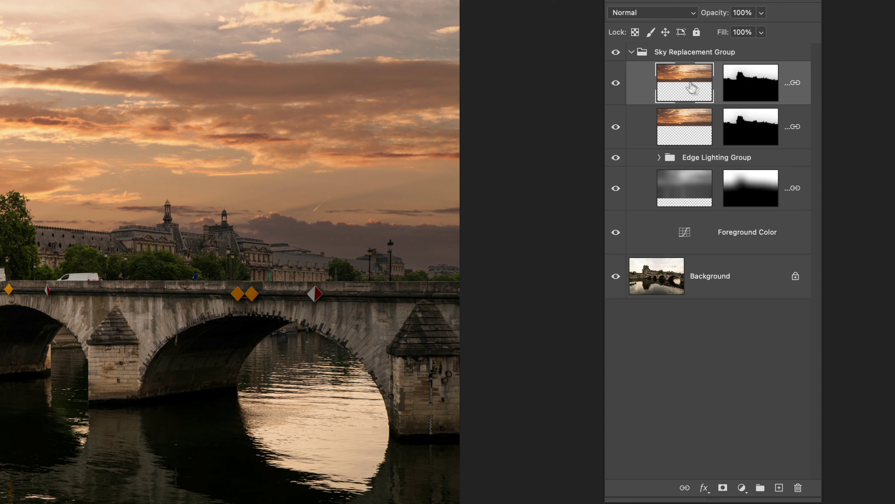
right_click(798, 84)
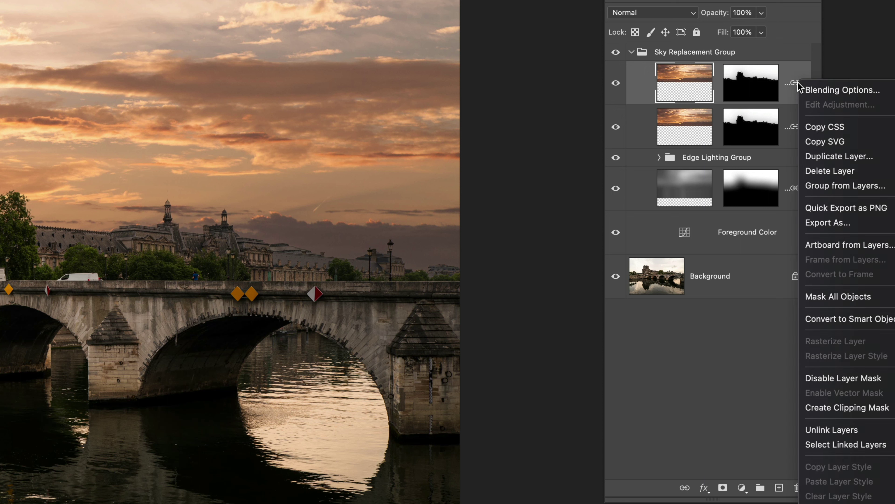
click(844, 429)
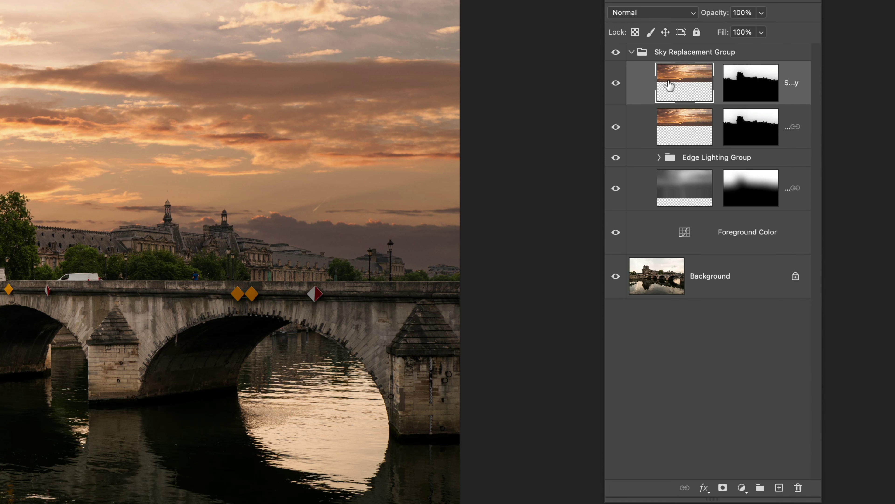
Move the Sky copy layer above the Sky Replacement Group and delete its layer mask.
drag(674, 84, 699, 45)
click(632, 96)
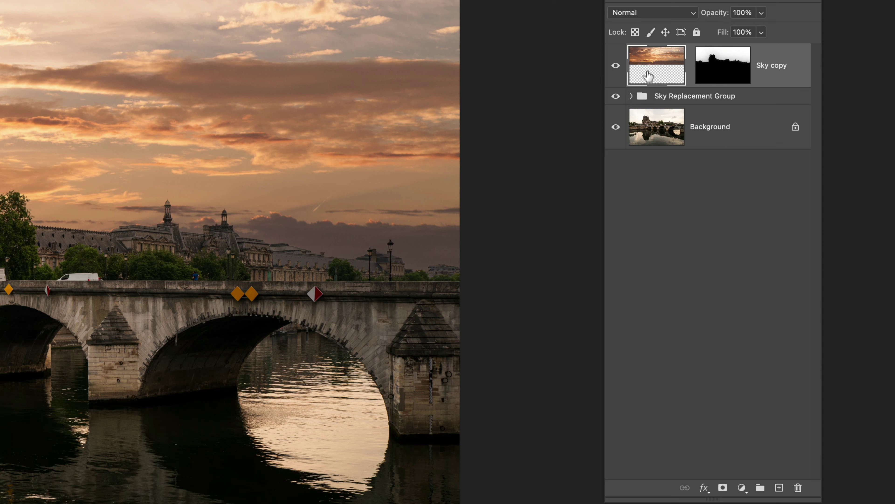
click(718, 79)
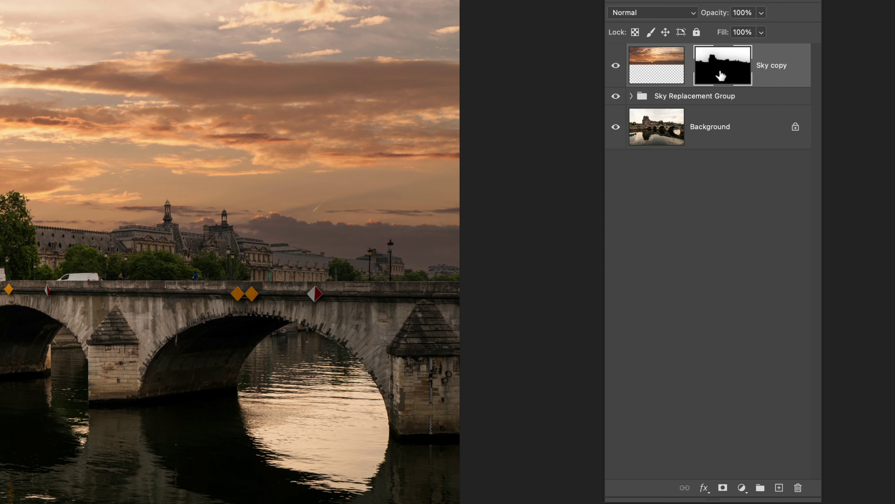
right_click(721, 75)
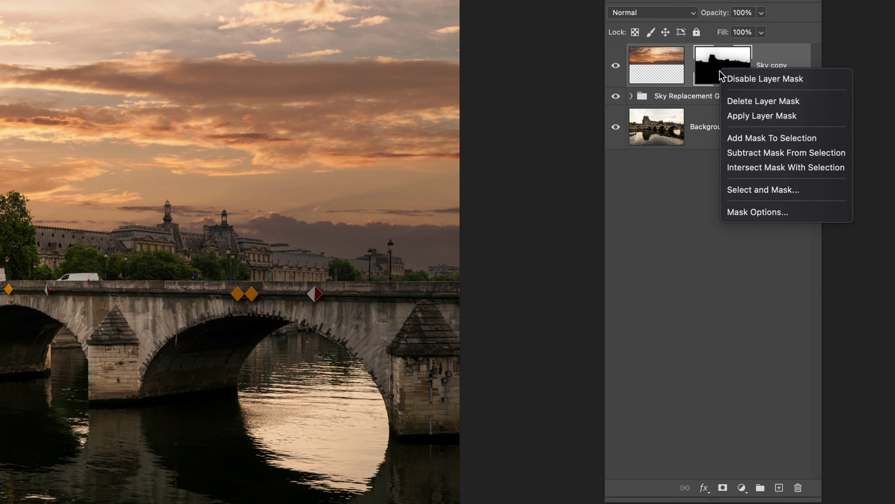
click(754, 101)
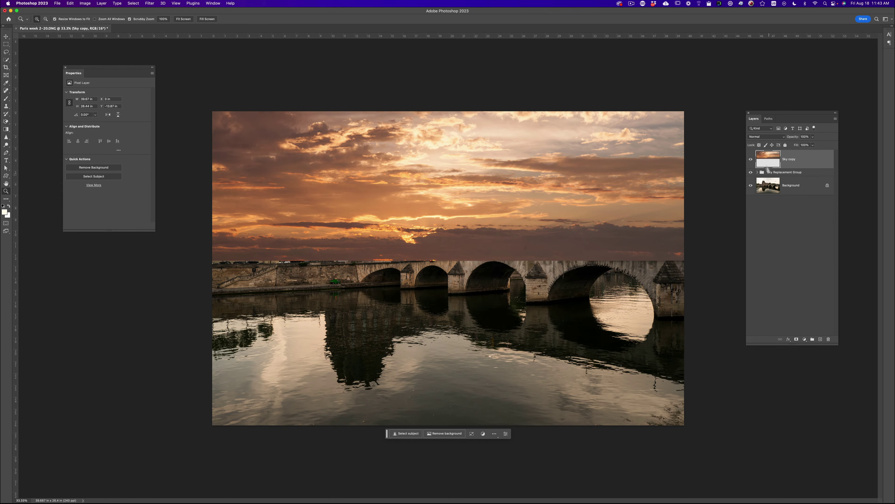
click(751, 159)
click(751, 159)
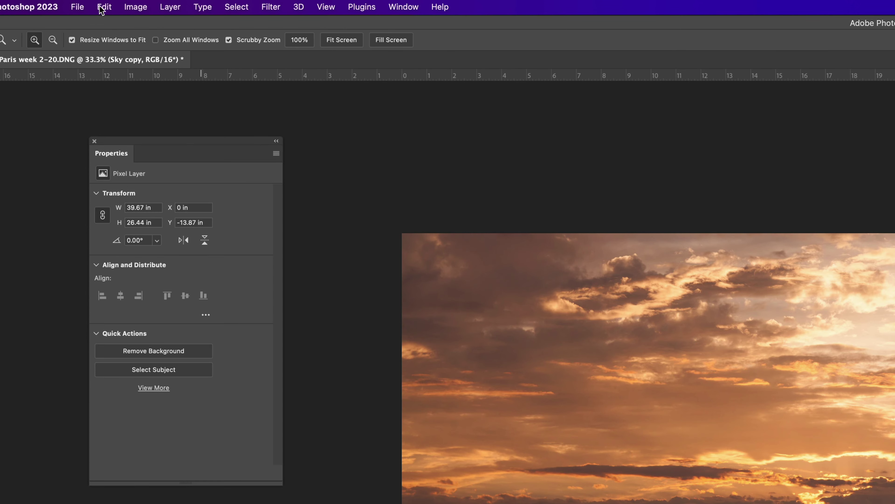
Flip the Sky copy layer vertically with Free Transform and move it down over the bridge and river.
click(70, 3)
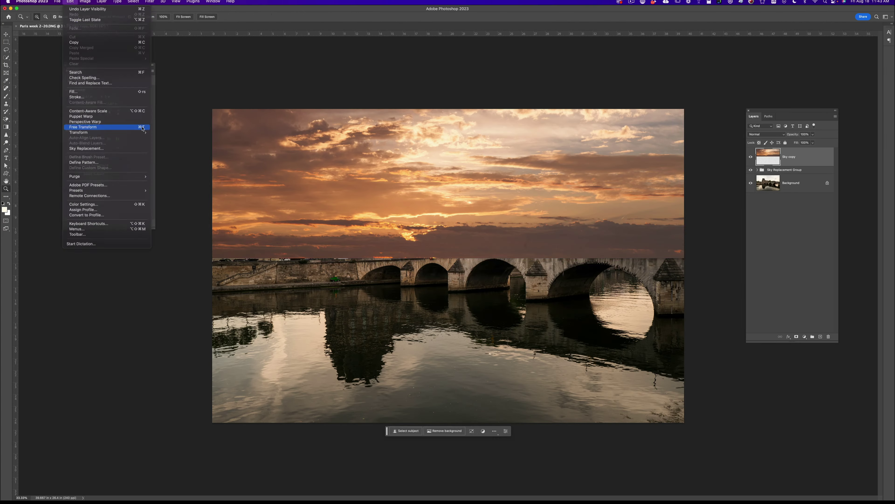
click(255, 274)
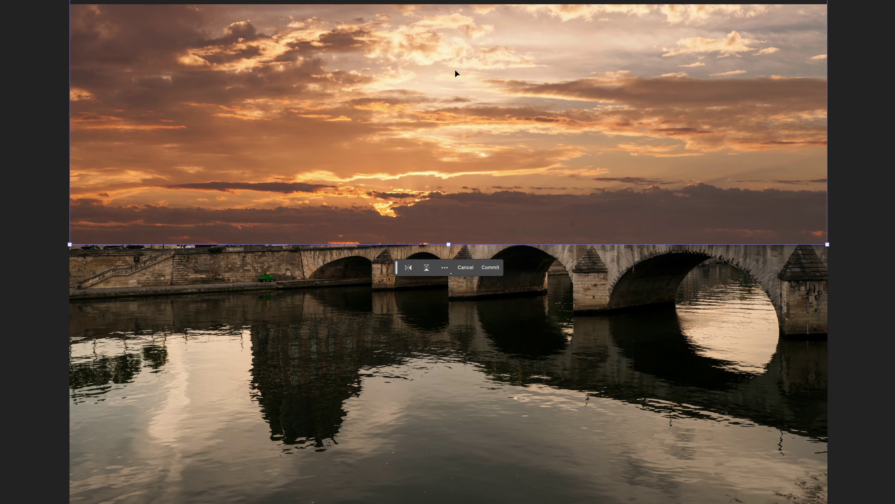
right_click(452, 149)
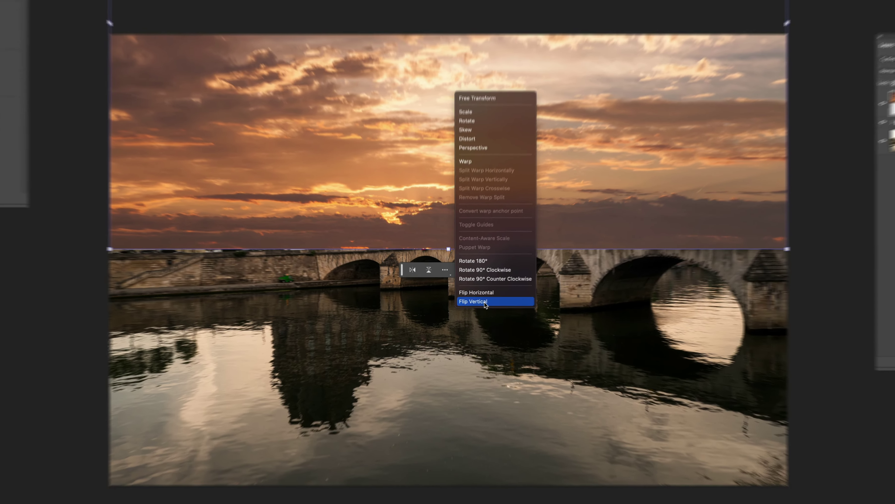
click(480, 303)
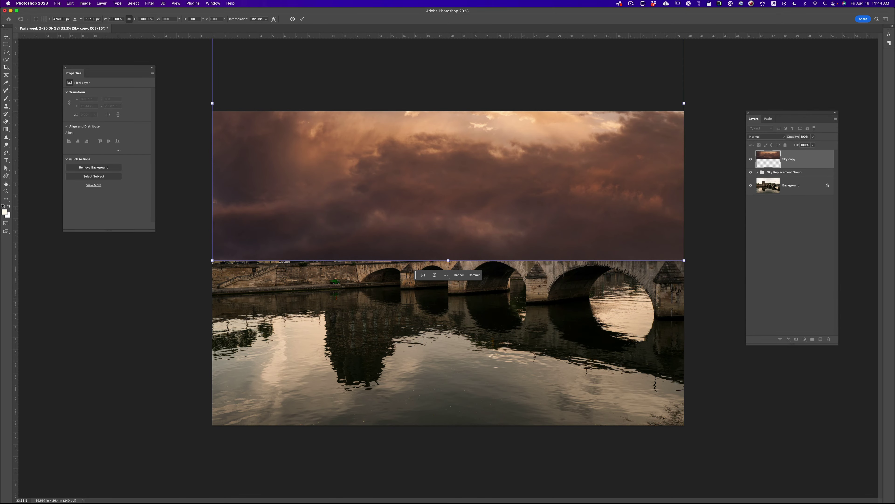
drag(459, 169, 482, 206)
key(super+z)
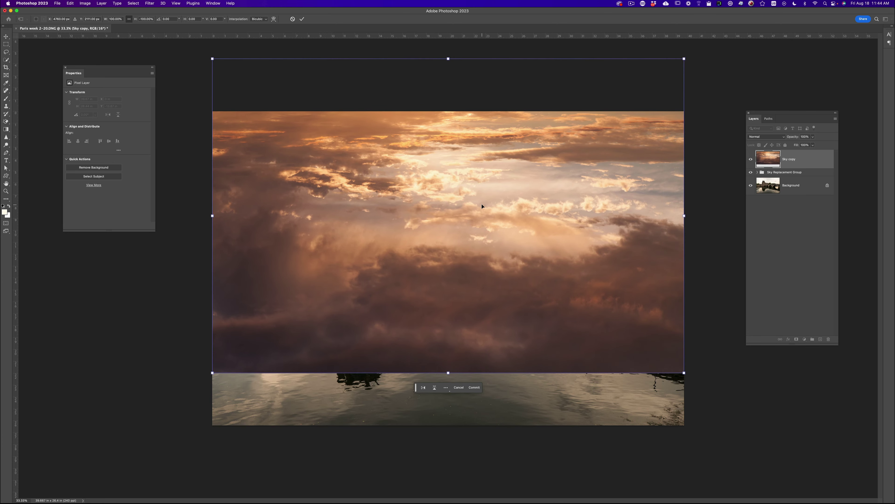
drag(466, 171, 484, 361)
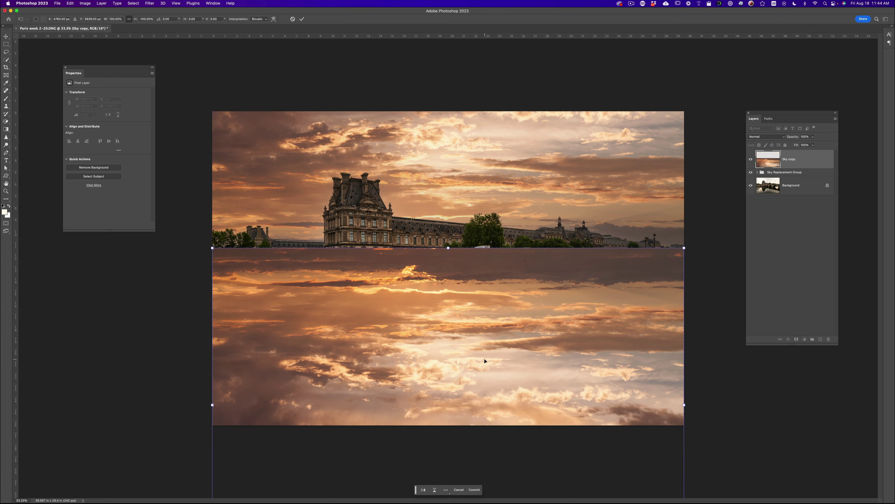
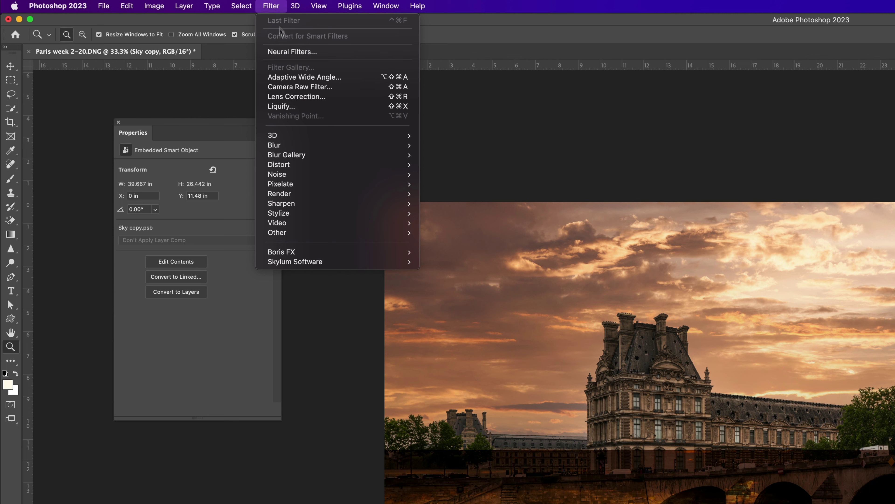
Apply a horizontal Path Blur with a Speed of 25% to the Sky copy smart object.
mouse_move(312, 154)
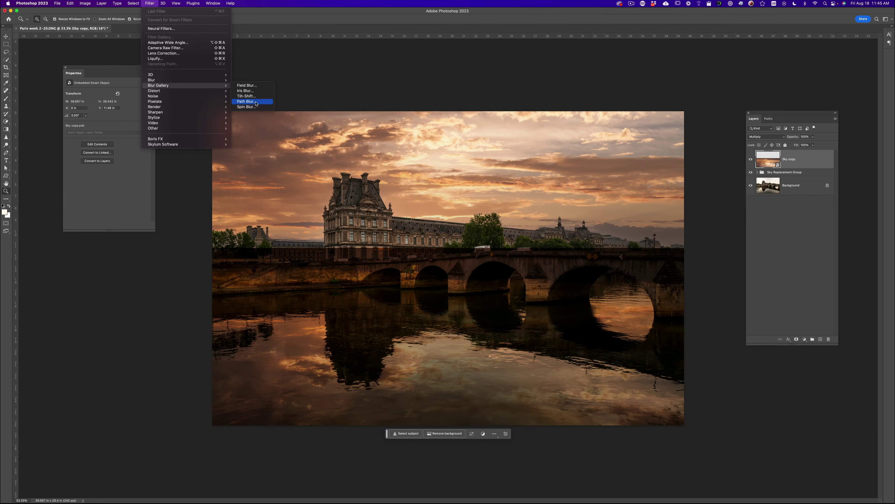
click(246, 101)
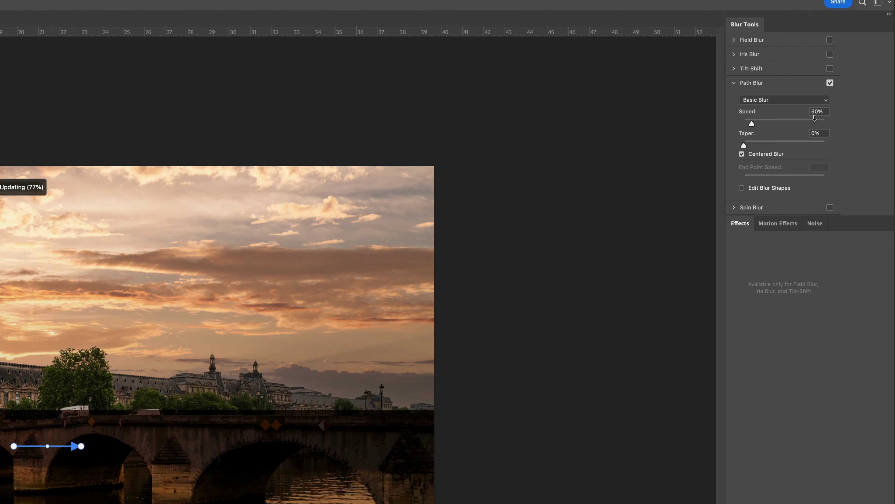
click(817, 112)
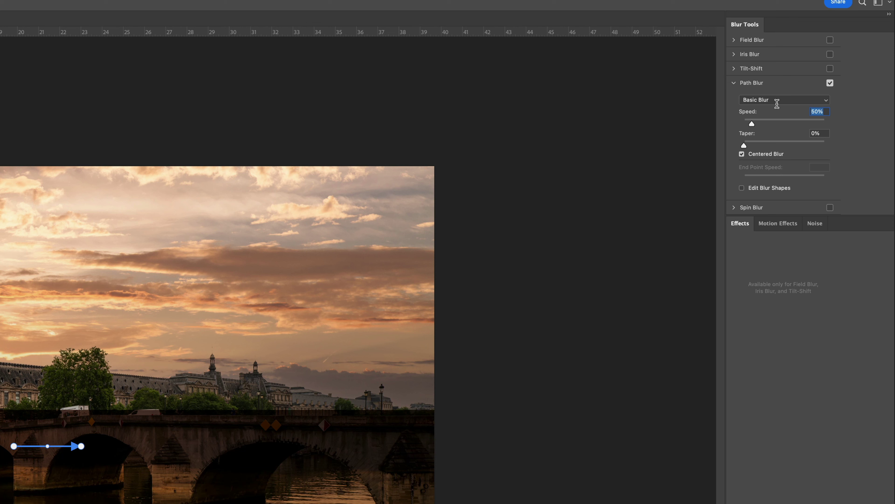
text(25)
key(Return)
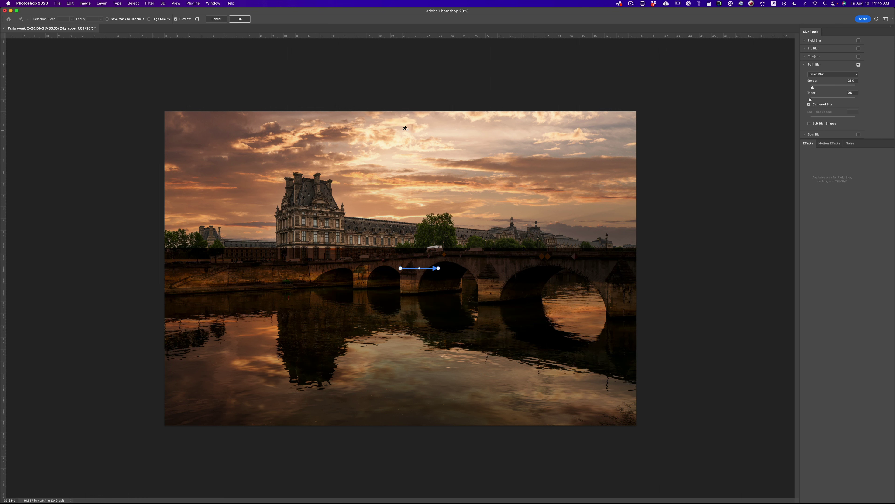
click(240, 19)
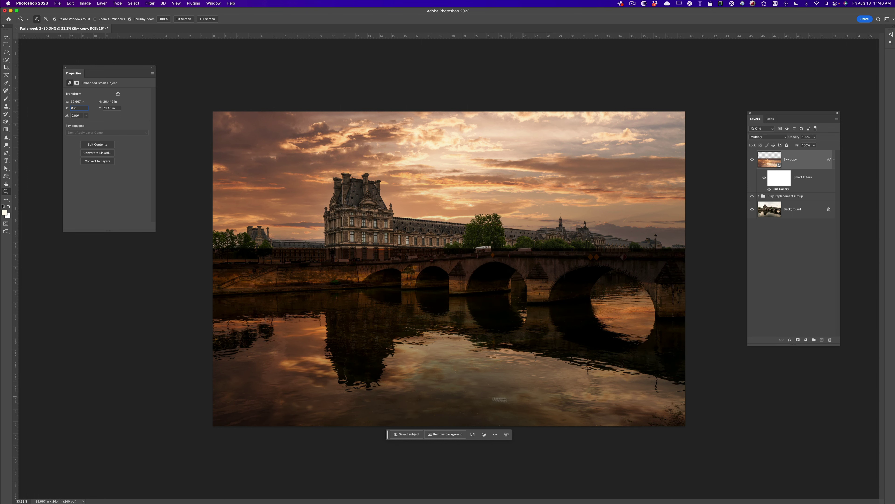
Reopen the Blur Gallery smart filter on Sky copy and set the Path Blur Speed to 100%.
double_click(780, 190)
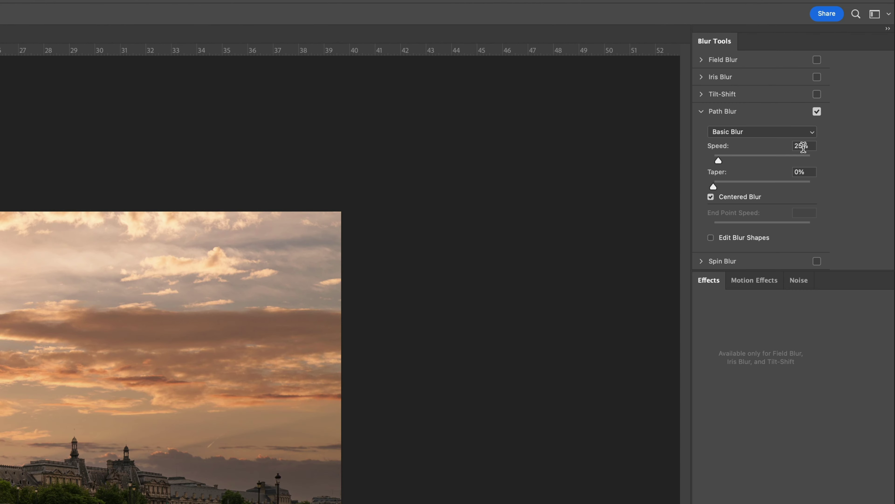
click(804, 146)
drag(804, 145, 782, 141)
text(100)
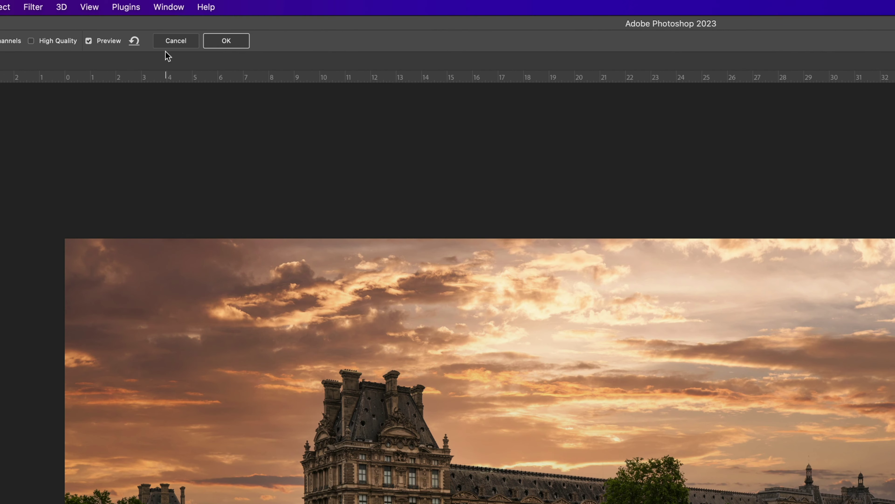
click(226, 39)
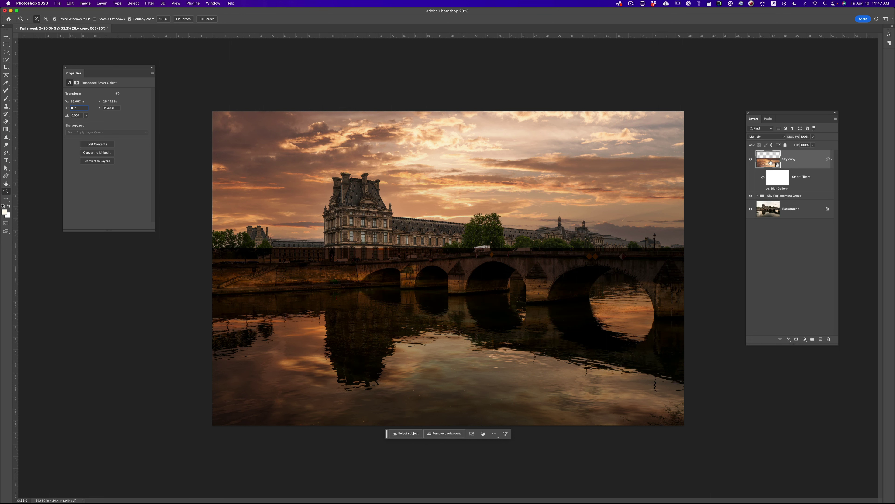
Add a black layer mask to the Sky copy layer and choose the Soft Round brush for painting on it.
key(alt)
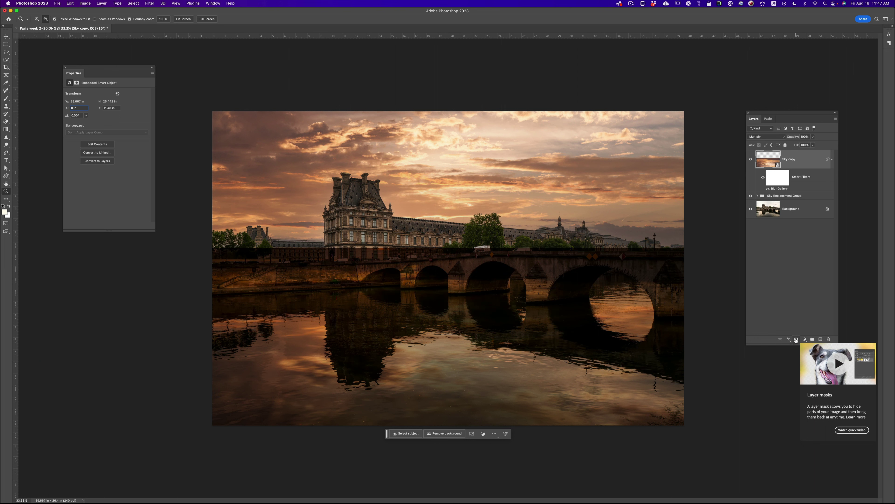
alt+click(796, 340)
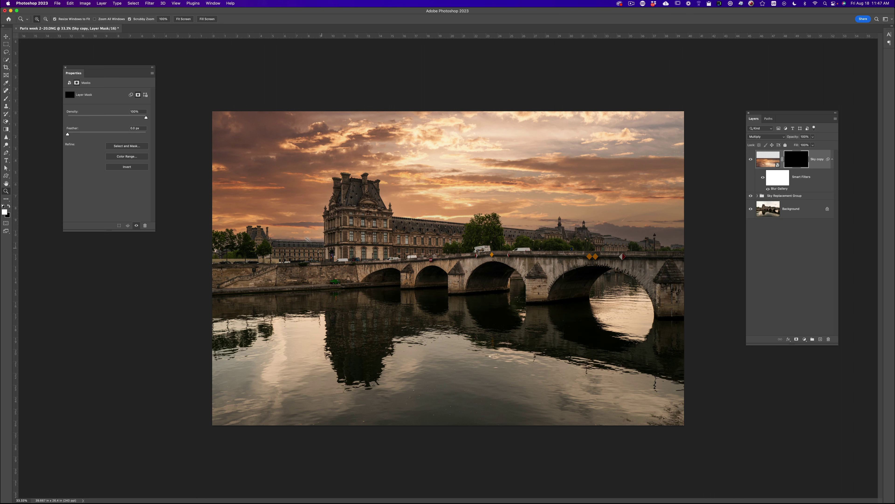
key(b)
click(7, 99)
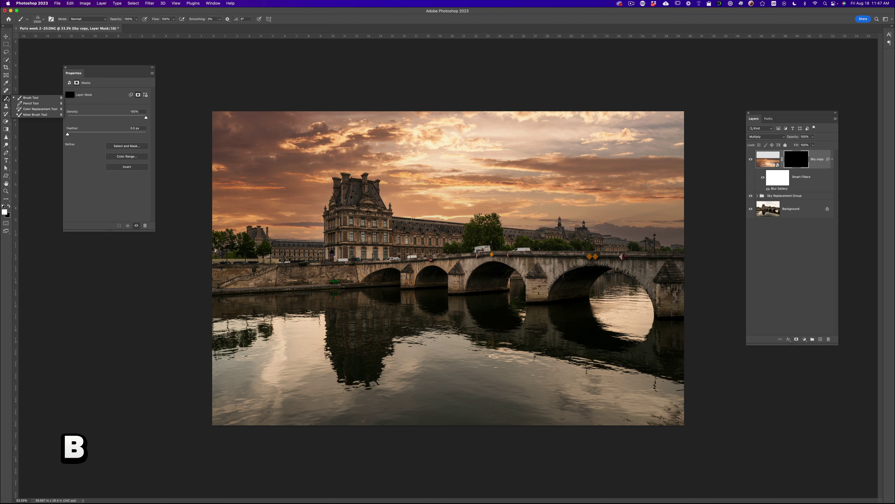
click(56, 100)
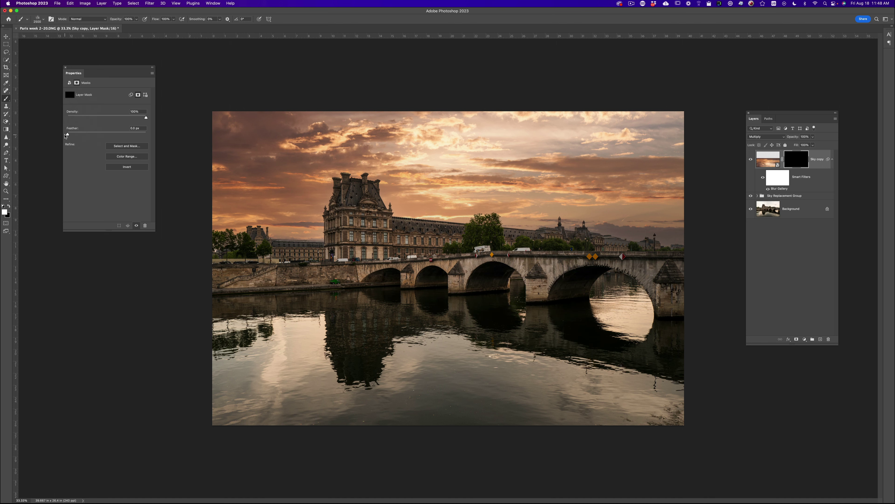
click(39, 18)
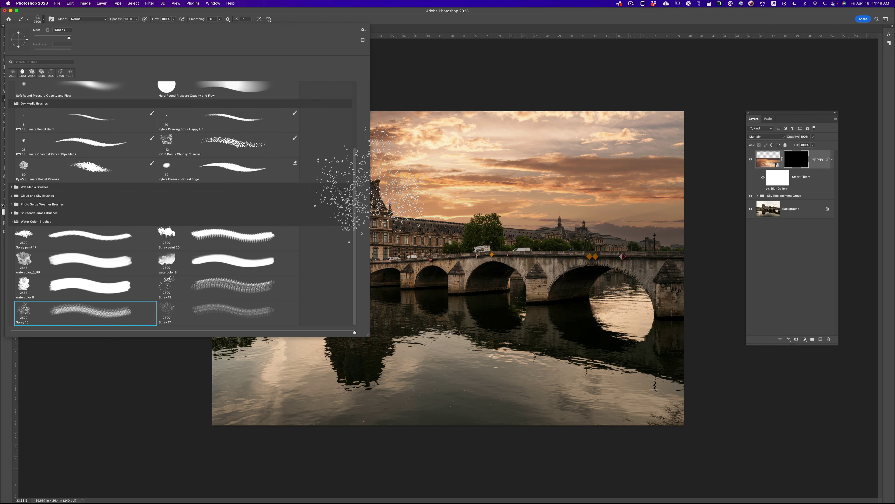
drag(357, 177, 353, 91)
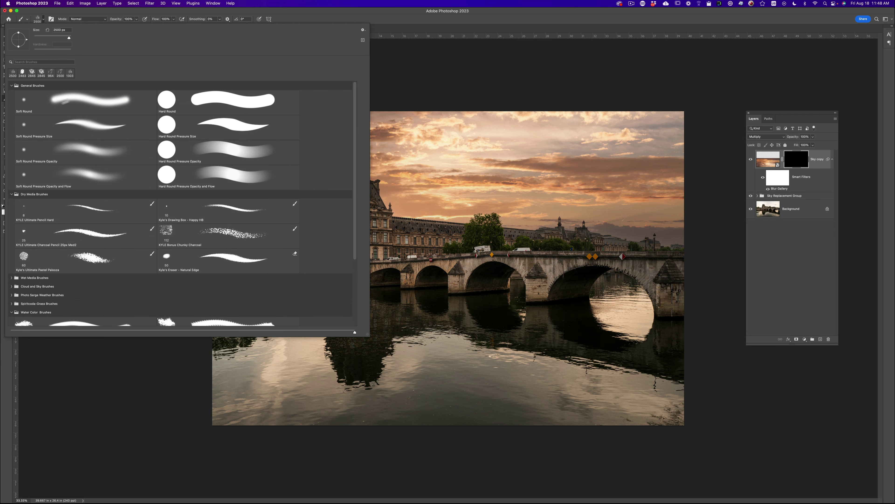
click(108, 102)
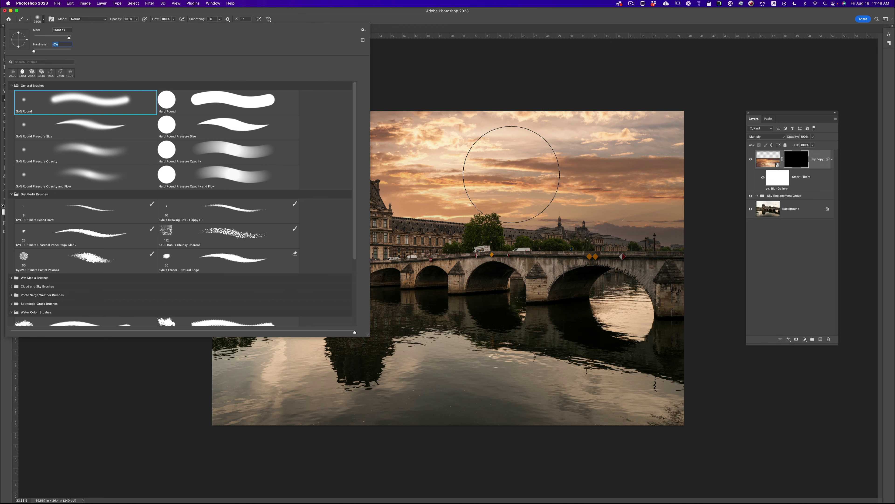
Resize the brush, raise its hardness, and paint a hard-edged zigzag test stroke across the lower river on the Sky copy mask.
key(Return)
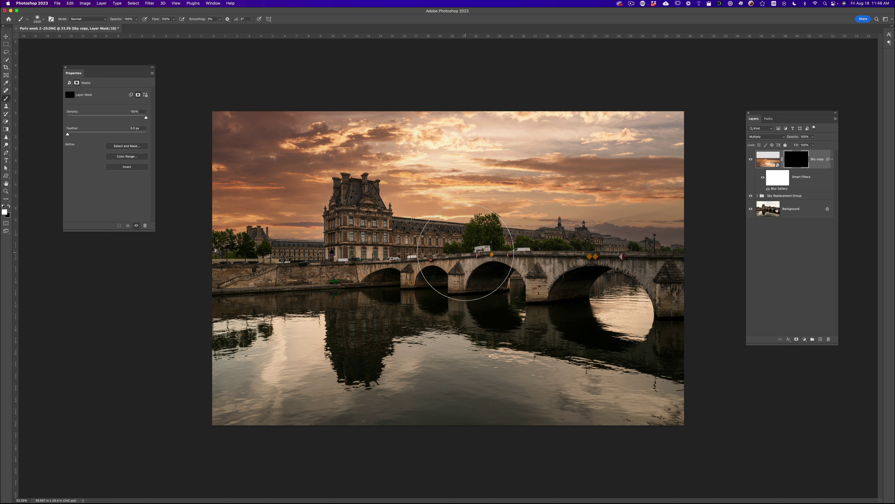
drag(533, 194, 447, 212)
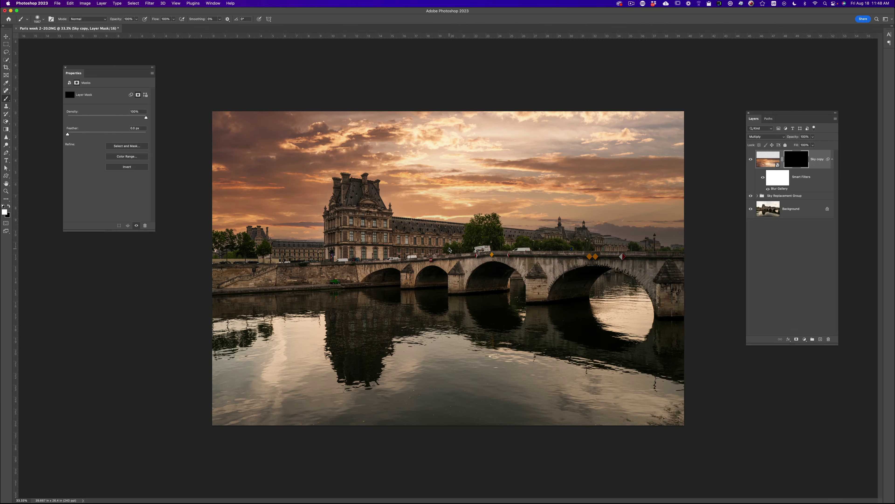
right_click(452, 189)
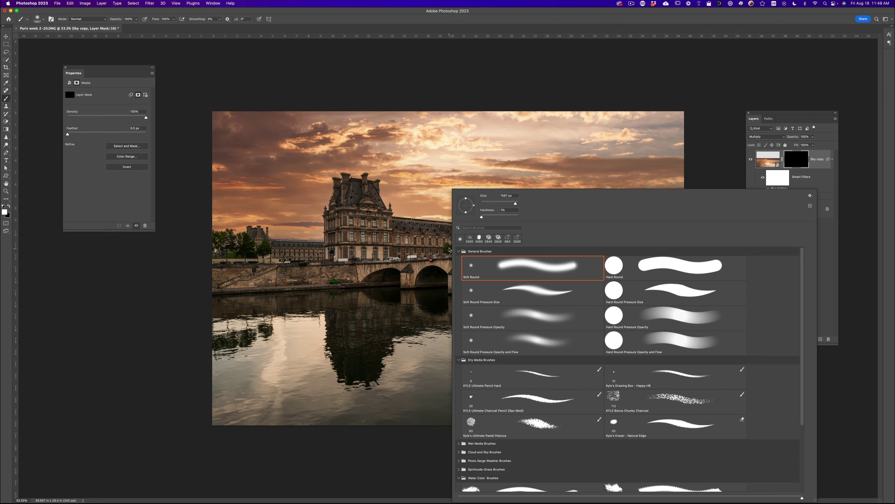
drag(481, 216, 519, 217)
key(Return)
mouse_move(333, 272)
mouse_down()
mouse_move(268, 272)
mouse_move(292, 273)
mouse_up()
mouse_move(398, 358)
mouse_down()
mouse_move(460, 333)
mouse_move(457, 372)
mouse_move(592, 425)
mouse_move(645, 400)
mouse_up()
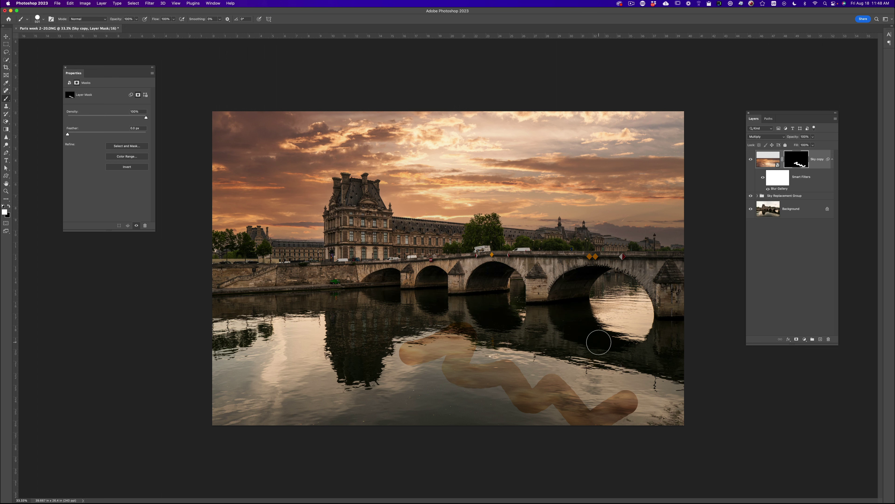
Undo the hard-edged test stroke on the Sky copy layer mask.
key(super+a)
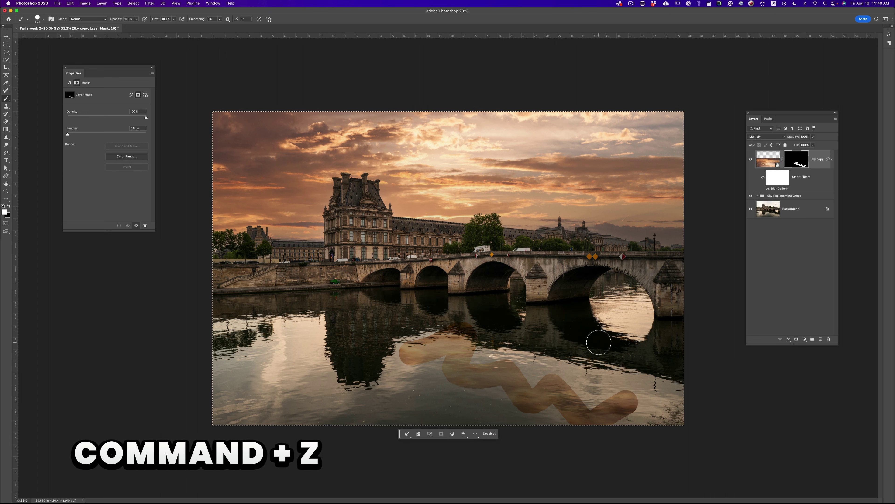
key(super+z)
key(super+z)
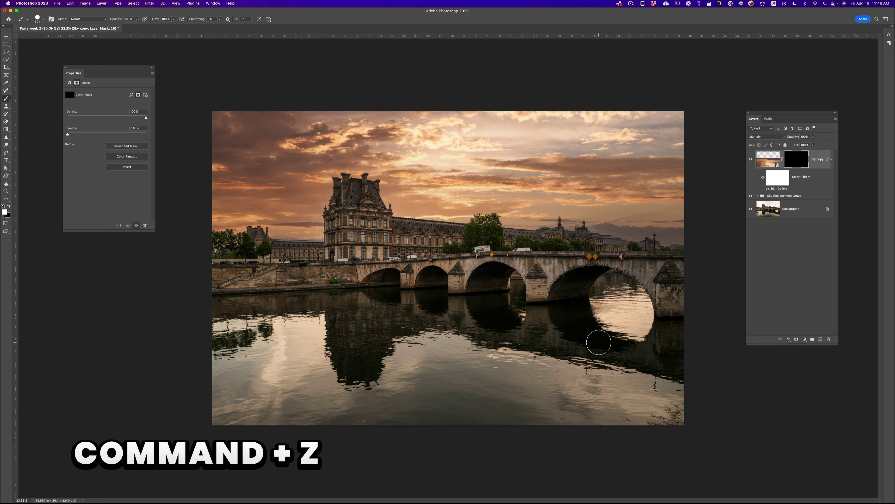
Set the brush hardness to 0%, try a soft stroke across the river on the Sky copy mask, and undo it.
right_click(382, 176)
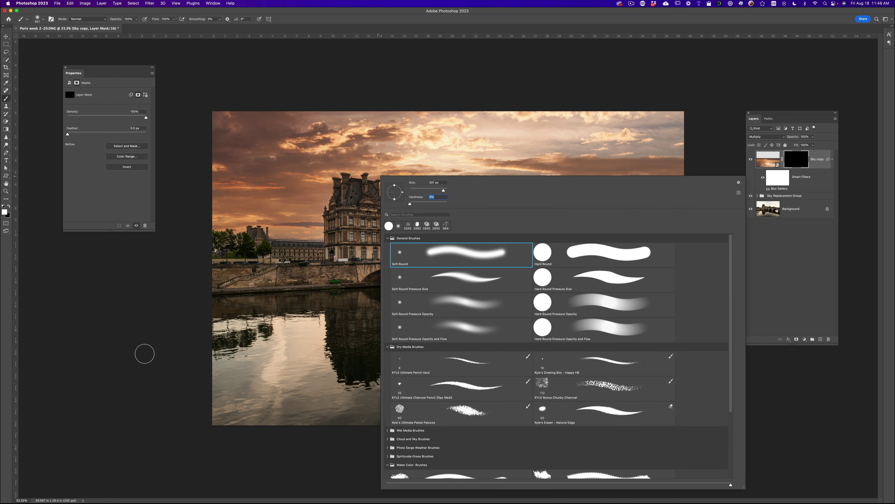
click(151, 351)
mouse_move(261, 354)
mouse_down()
mouse_move(303, 355)
mouse_move(333, 392)
mouse_move(473, 377)
mouse_move(606, 398)
mouse_up()
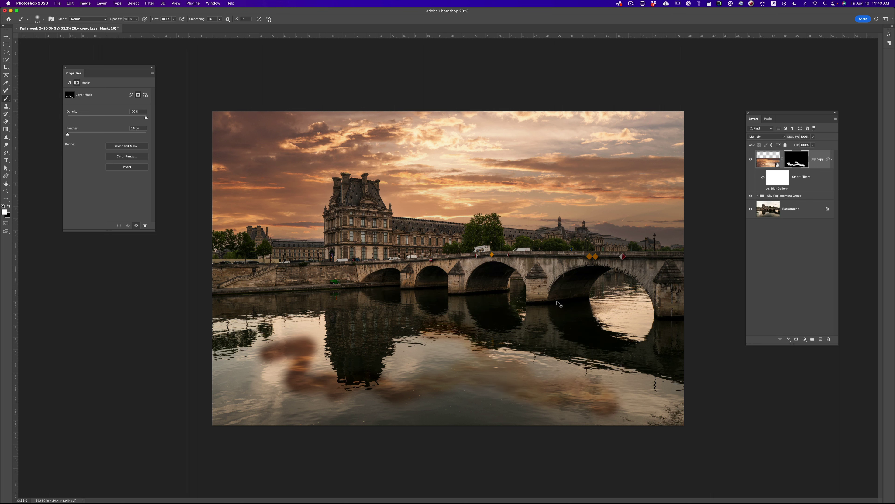
key(super+z)
Lower the brush opacity to 18% and gradually paint the sky reflection into the river on the Sky copy mask.
right_click(413, 171)
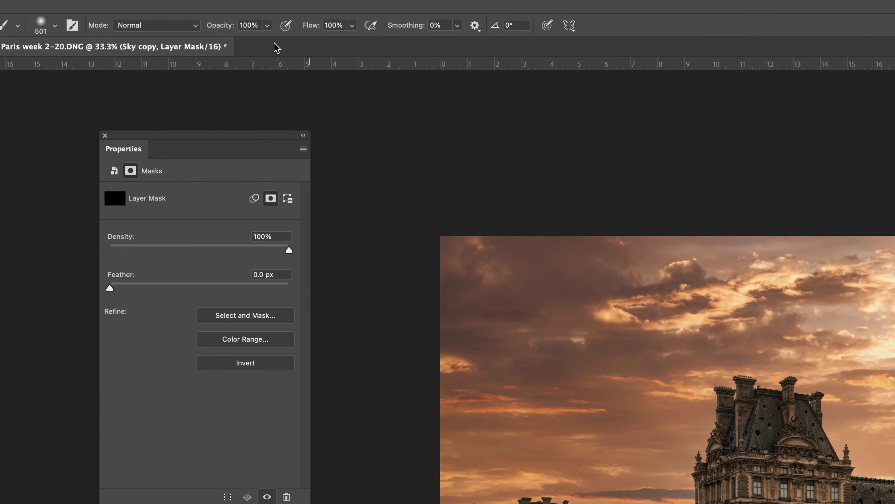
click(268, 25)
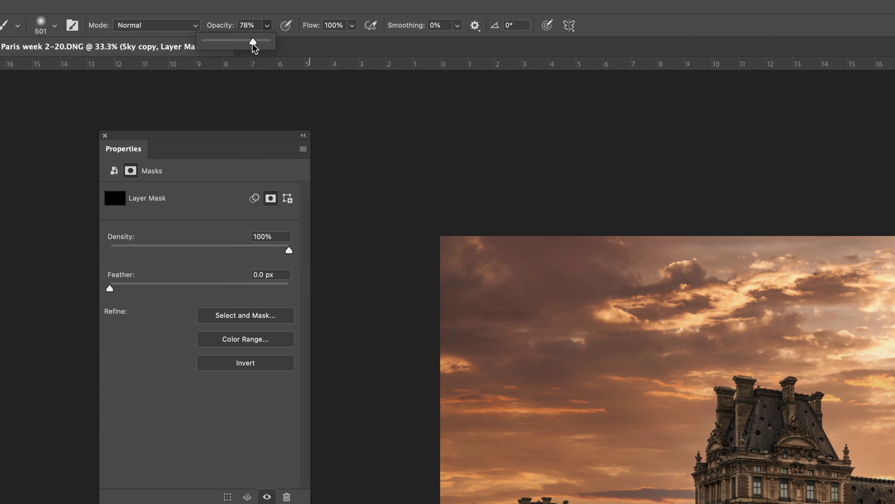
drag(223, 48, 215, 56)
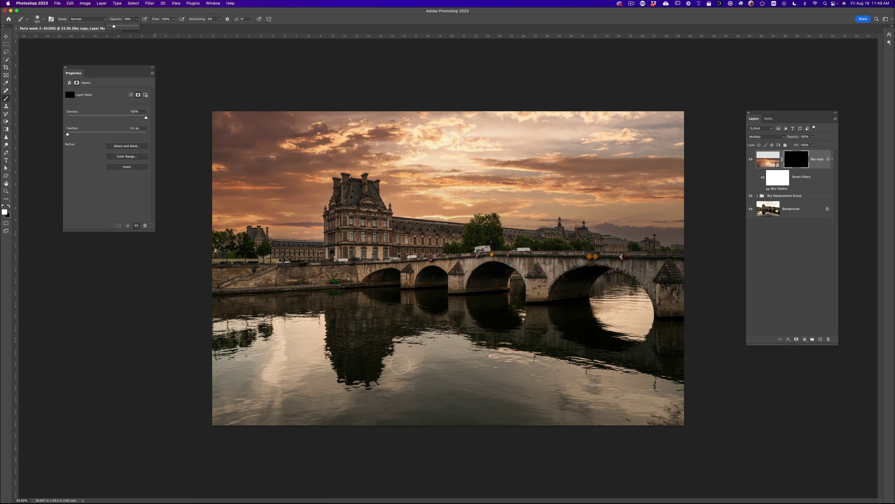
drag(418, 362, 449, 367)
drag(383, 379, 398, 369)
mouse_move(291, 338)
mouse_down()
mouse_move(262, 407)
mouse_move(216, 383)
mouse_move(344, 402)
mouse_move(330, 405)
mouse_move(425, 373)
mouse_move(584, 365)
mouse_move(503, 380)
mouse_move(451, 376)
mouse_up()
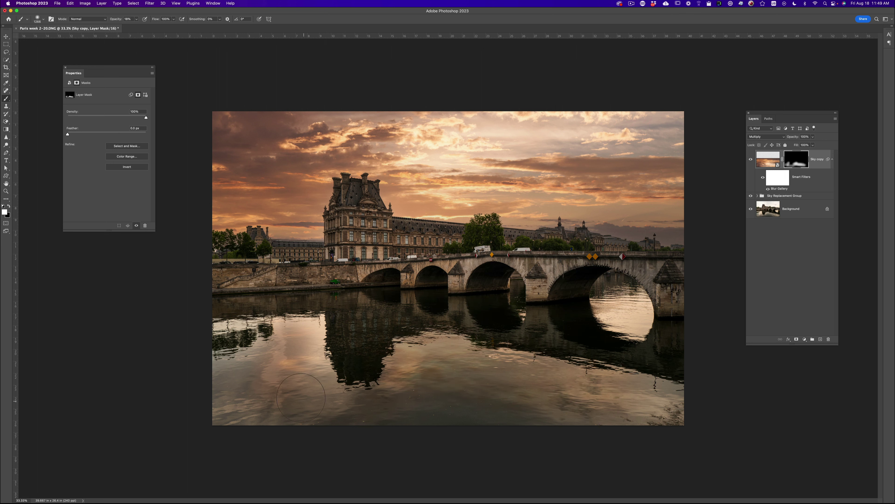
mouse_move(301, 398)
mouse_down()
mouse_move(298, 352)
mouse_move(254, 364)
mouse_move(297, 334)
mouse_move(323, 367)
mouse_up()
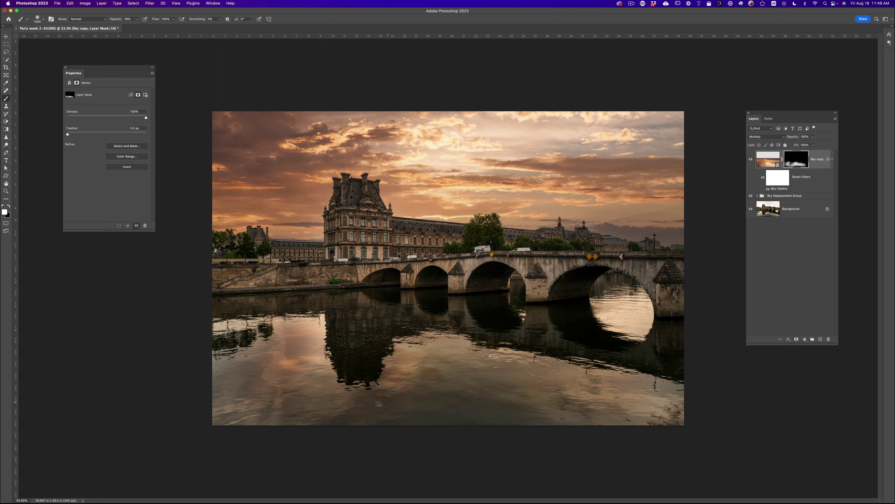
mouse_move(379, 405)
mouse_down()
mouse_move(654, 394)
mouse_move(659, 402)
mouse_move(397, 415)
mouse_move(208, 404)
mouse_move(236, 348)
mouse_move(274, 329)
mouse_move(246, 345)
mouse_move(408, 351)
mouse_up()
mouse_move(693, 385)
mouse_down()
mouse_move(624, 317)
mouse_move(630, 310)
mouse_move(599, 304)
mouse_move(632, 308)
mouse_up()
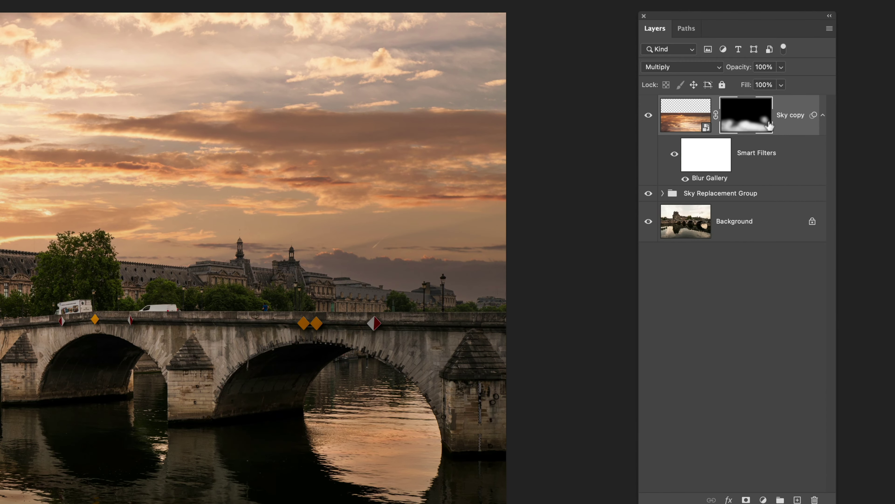
Open the Sky copy layer's name for editing.
double_click(789, 116)
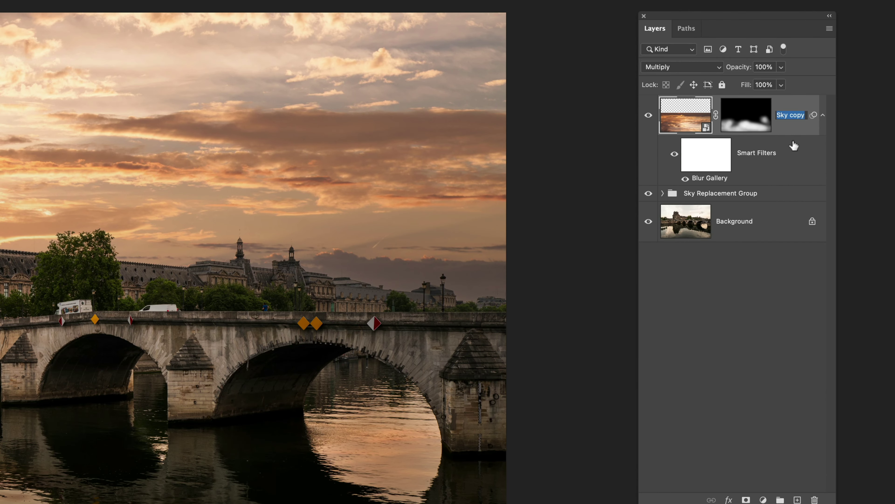